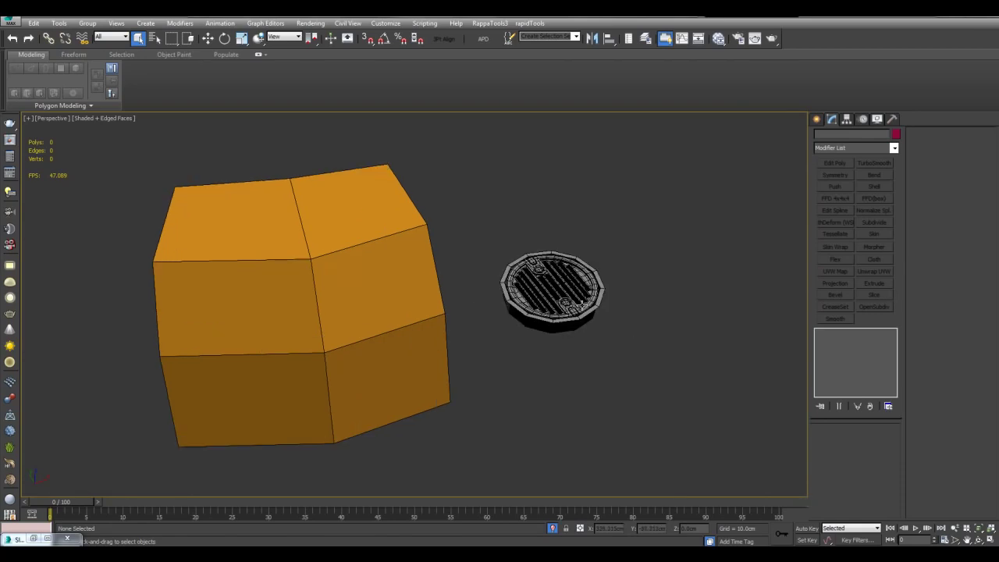
# Clone the small recessed screw piece beside the grey plane as one independent copy, offset along the ground.
pyautogui.click(580, 305)
pyautogui.click(585, 388)
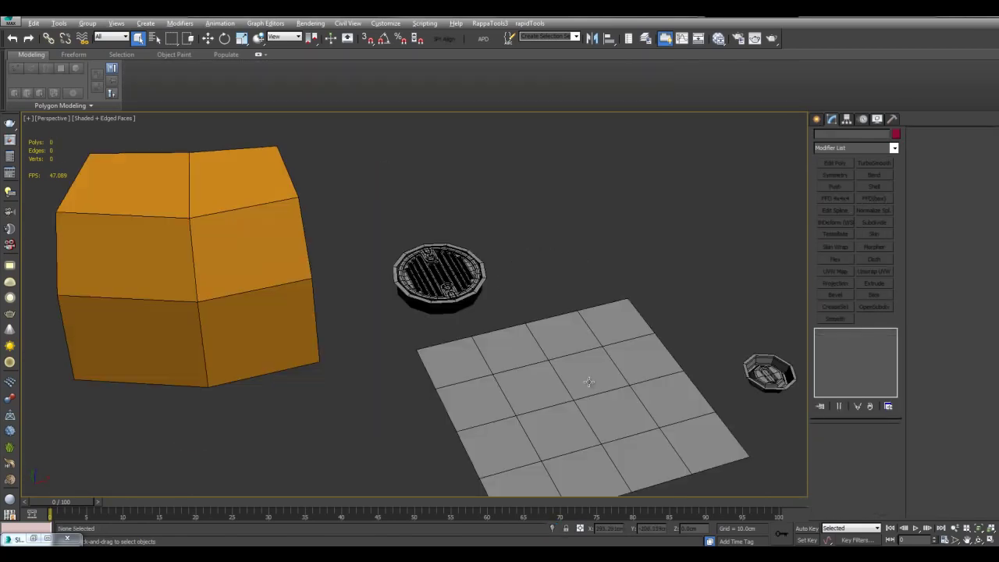
pyautogui.moveTo(593, 324); pyautogui.dragTo(461, 285, button='middle')
pyautogui.moveTo(459, 285); pyautogui.dragTo(698, 396)
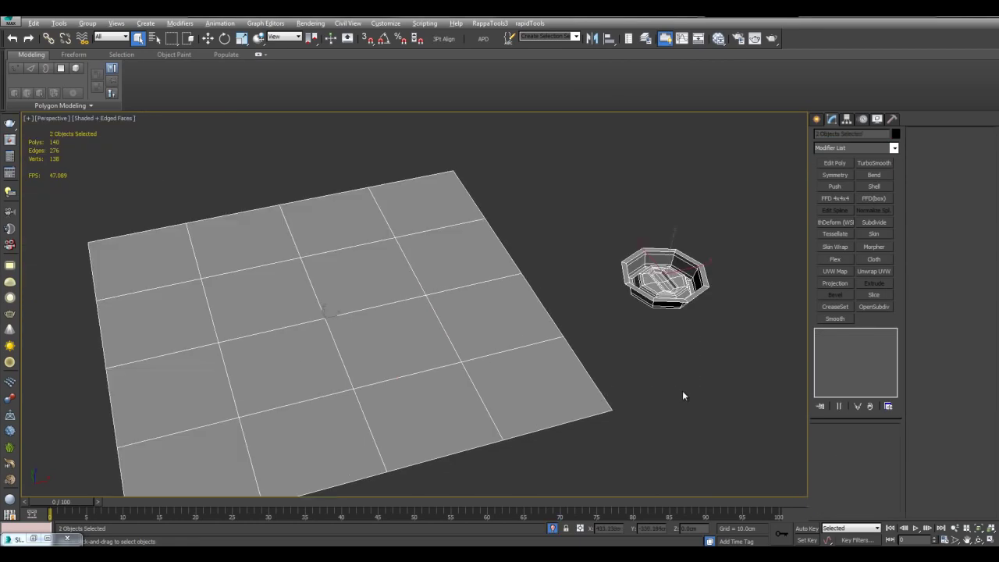
pyautogui.press('w')
pyautogui.scroll(-3, 625, 313)
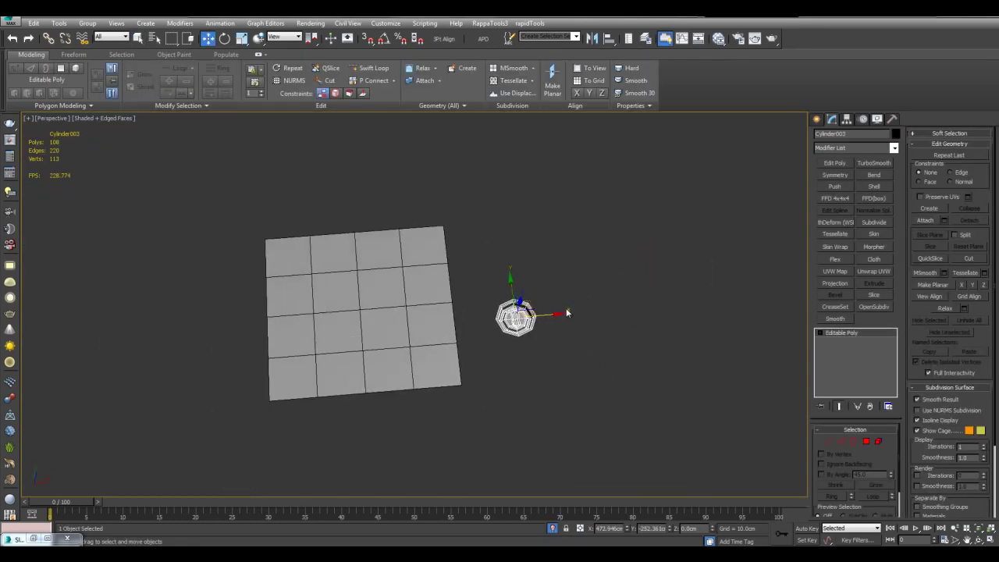
pyautogui.keyDown('shift'); pyautogui.moveTo(529, 300); pyautogui.dragTo(541, 249); pyautogui.keyUp('shift')
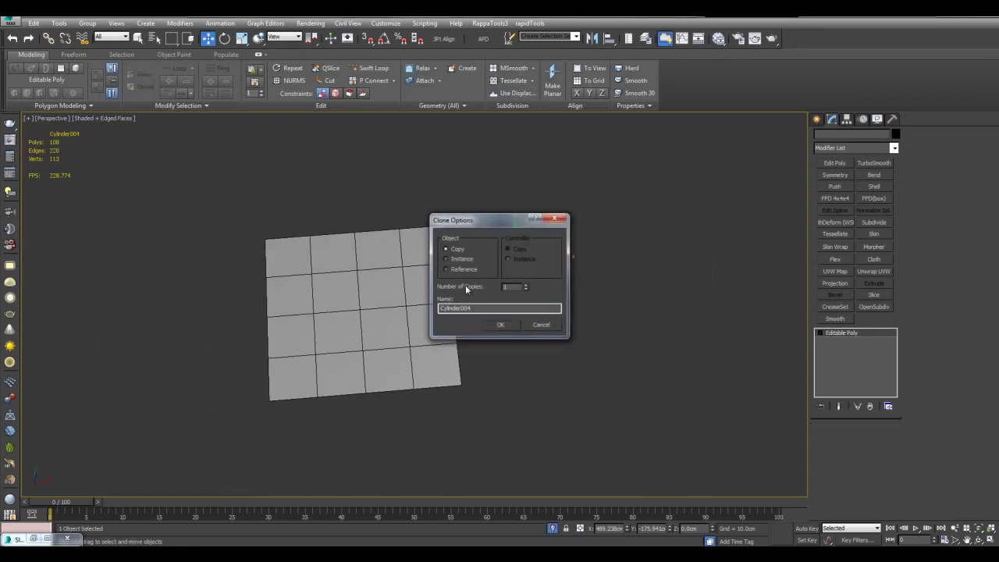
pyautogui.press('Return')
# Quick-align the copied screw piece to the centre of the grey plane.
pyautogui.moveTo(480, 284); pyautogui.dragTo(531, 283, button='middle')
pyautogui.scroll(4, 535, 283)
pyautogui.hotkey('shift', 'a')
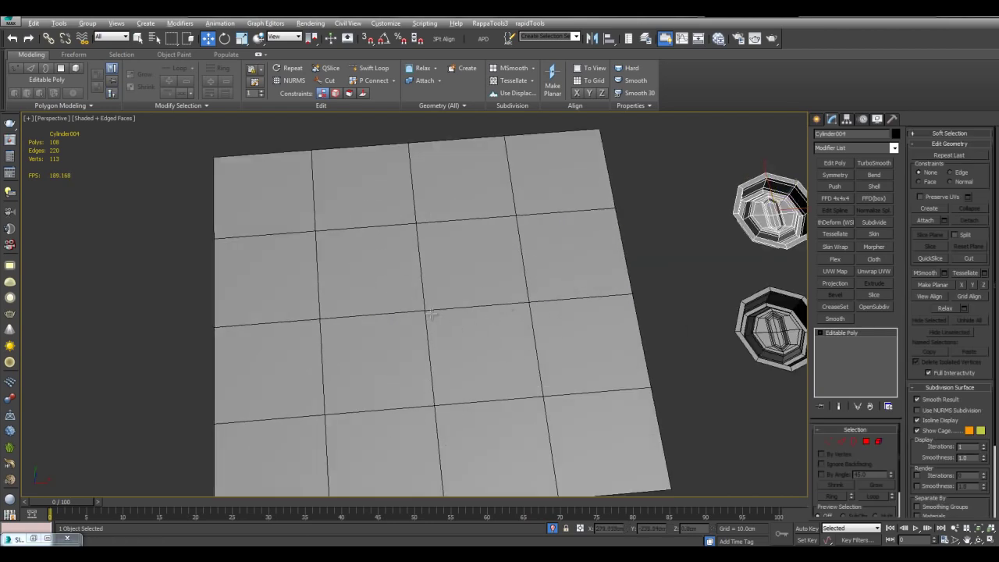
pyautogui.click(456, 326)
# Add an Edit Poly modifier to the grey plane and delete the four central polygons around the screw piece.
pyautogui.click(496, 293)
pyautogui.scroll(3, 496, 292)
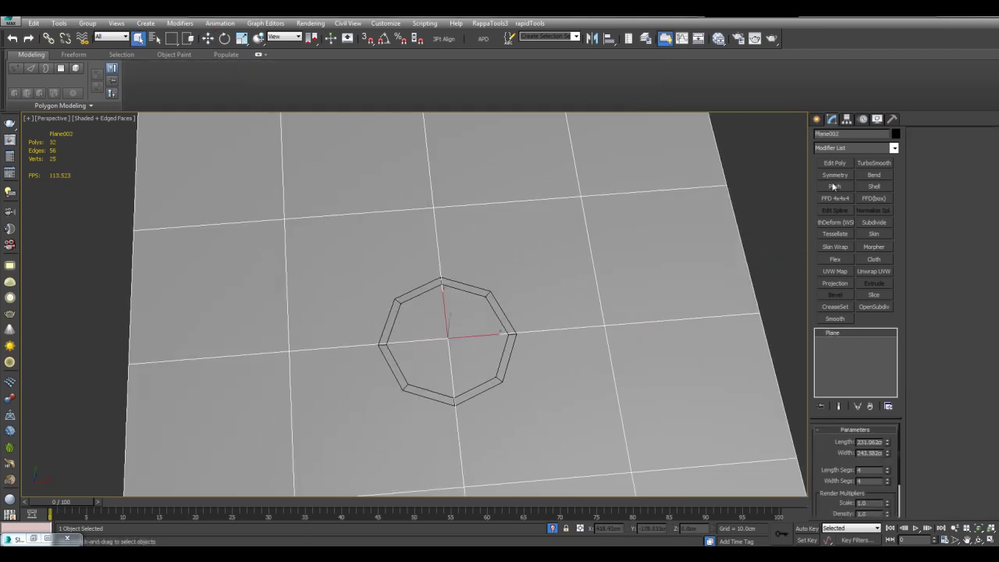
pyautogui.click(828, 166)
pyautogui.press('4')
pyautogui.moveTo(408, 311); pyautogui.dragTo(574, 361)
pyautogui.moveTo(581, 359); pyautogui.dragTo(573, 357, button='middle')
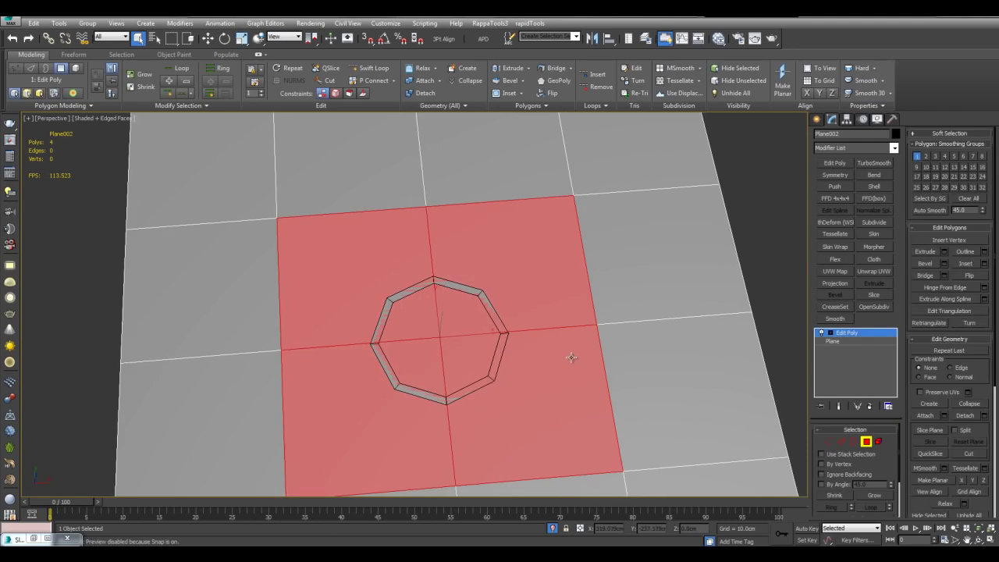
pyautogui.press('Delete')
# Attach the centred screw piece to the grey plane.
pyautogui.click(916, 418)
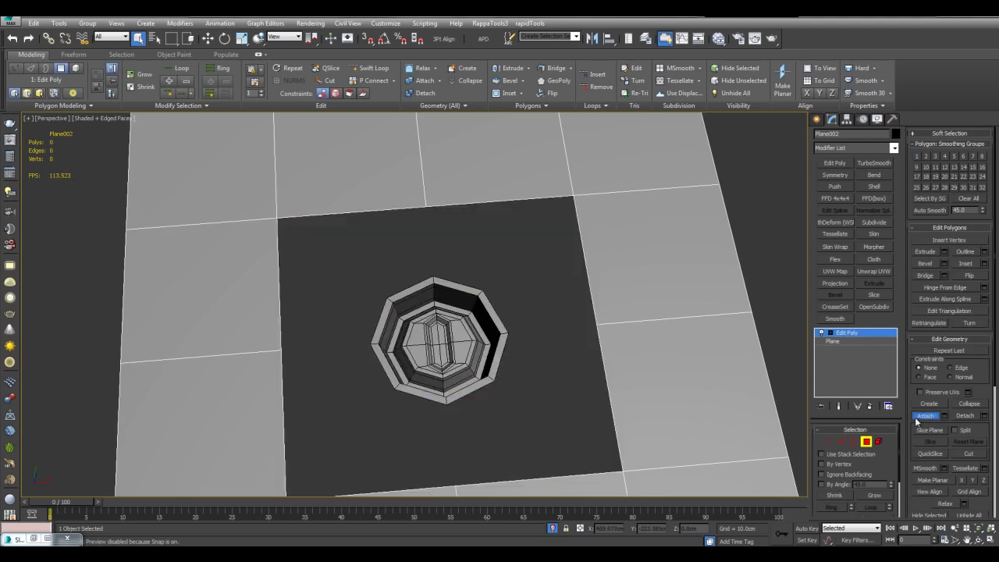
pyautogui.click(488, 319)
pyautogui.press('w')
# Bridge one outer rim edge of the screw piece to the facing edge of the square hole with 1 segment.
pyautogui.press('2')
pyautogui.press('q')
pyautogui.click(465, 285)
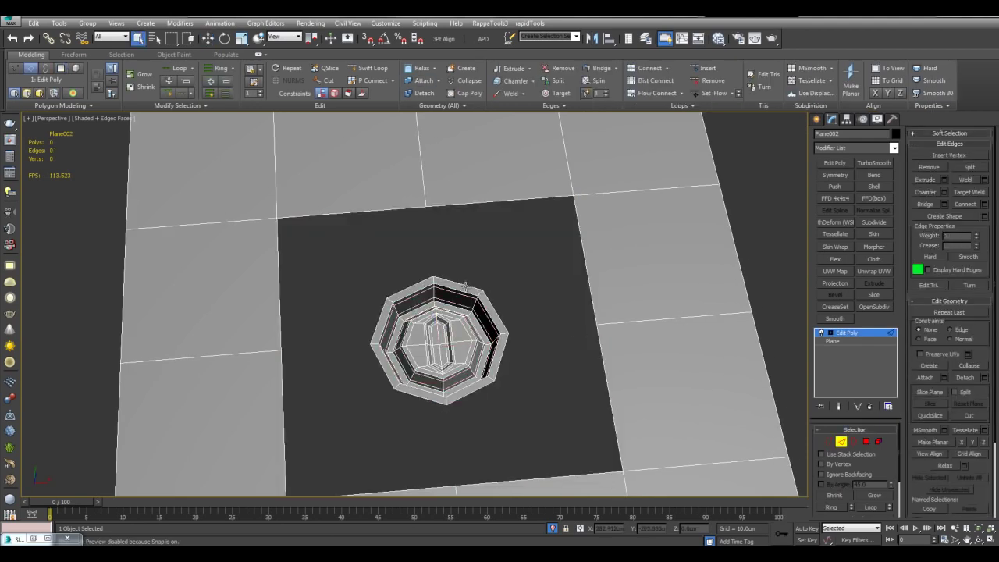
pyautogui.keyDown('ctrl'); pyautogui.click(491, 201); pyautogui.keyUp('ctrl')
pyautogui.hotkey('ctrl', 'b')
pyautogui.click(565, 366)
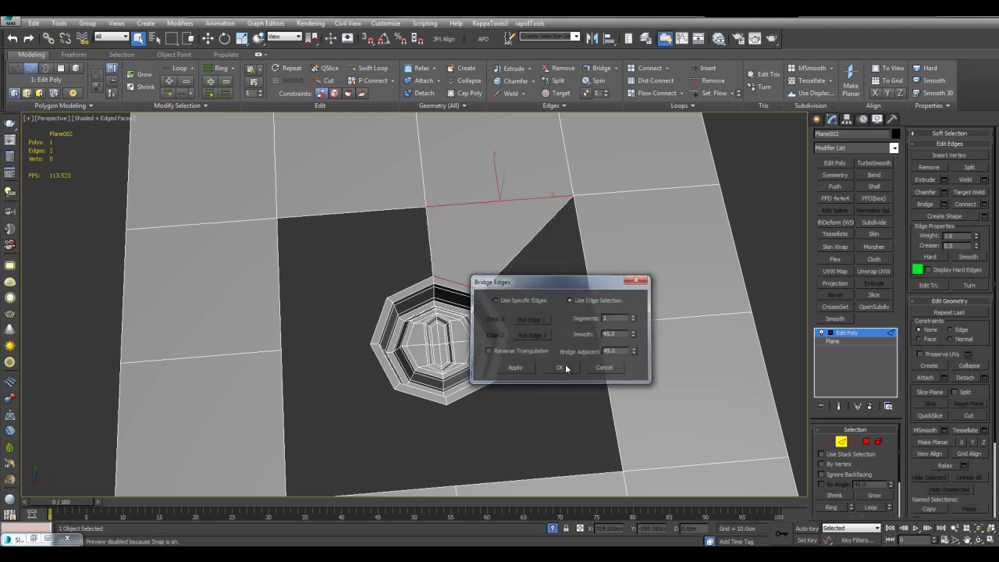
# Bridge the remaining open border edges between the screw rim and the square hole, leaving out the existing bridge's sides.
pyautogui.click(831, 333)
pyautogui.click(848, 358)
pyautogui.click(592, 284)
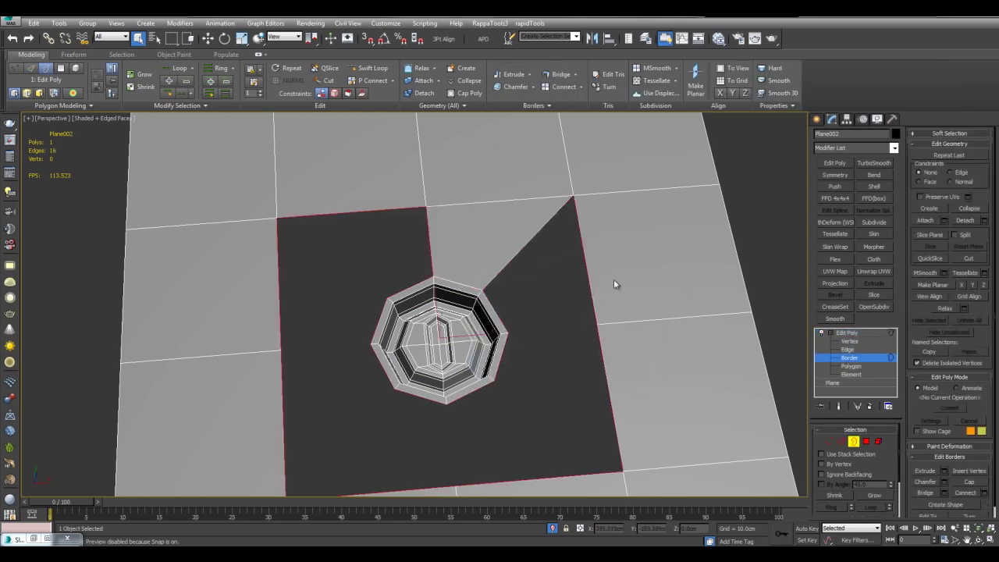
pyautogui.click(848, 349)
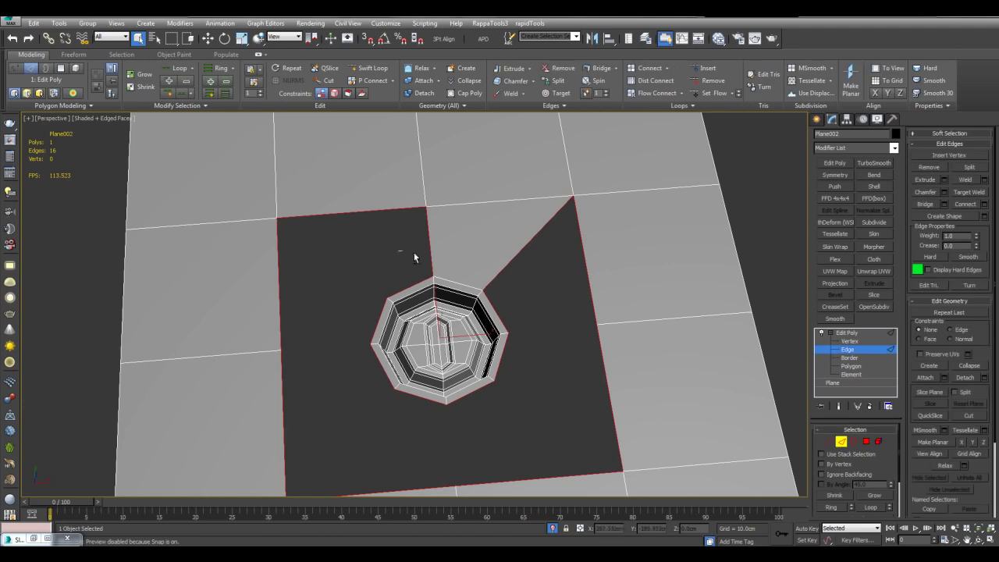
pyautogui.keyDown('alt'); pyautogui.moveTo(526, 258); pyautogui.dragTo(542, 253); pyautogui.keyUp('alt')
pyautogui.hotkey('ctrl', 'b')
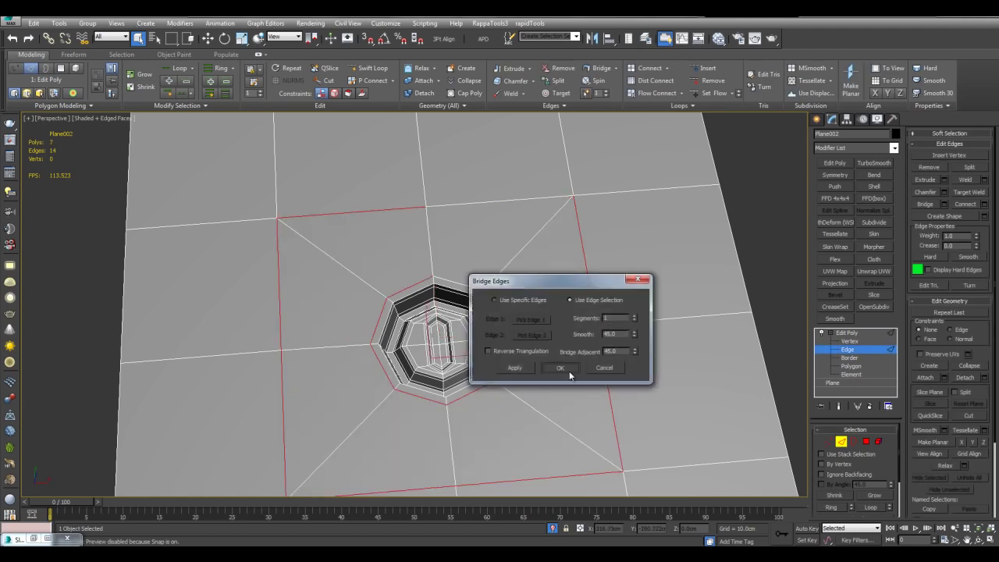
pyautogui.click(569, 370)
# Apply TurboSmooth with 2 iterations to the merged plane and check its shading without edges.
pyautogui.scroll(-3, 636, 334)
pyautogui.click(865, 161)
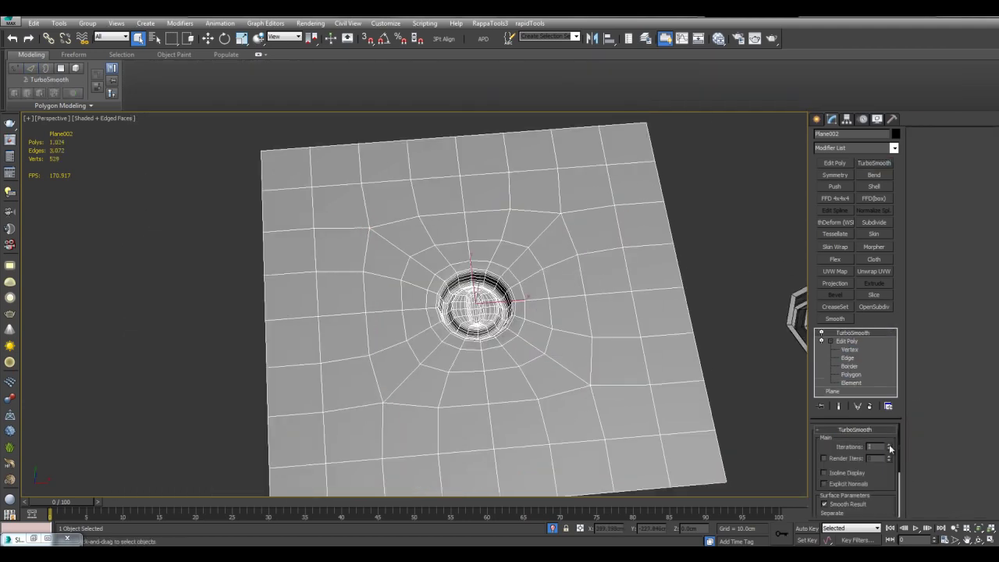
pyautogui.press('F4')
pyautogui.scroll(-4, 657, 357)
pyautogui.keyDown('alt'); pyautogui.moveTo(657, 357); pyautogui.dragTo(591, 338, button='middle'); pyautogui.keyUp('alt')
pyautogui.scroll(1, 590, 338)
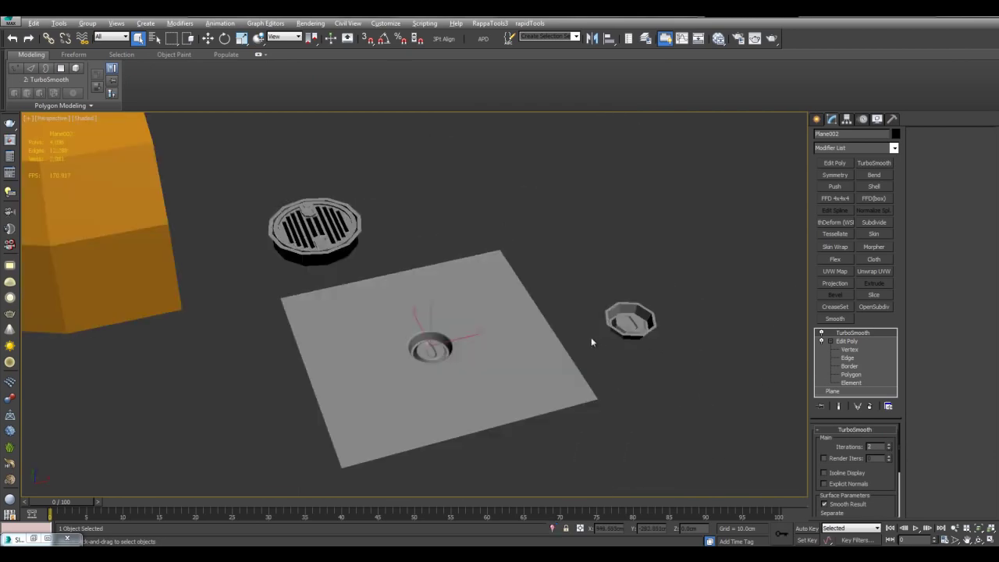
pyautogui.scroll(-2, 466, 302)
pyautogui.press('F4')
# Examine the round slotted grate up close, with and without edged faces.
pyautogui.moveTo(374, 290); pyautogui.dragTo(484, 291, button='middle')
pyautogui.scroll(2, 483, 291)
pyautogui.click(486, 256)
pyautogui.moveTo(486, 256); pyautogui.dragTo(528, 296, button='middle')
pyautogui.scroll(4, 573, 308)
pyautogui.press('F4')
pyautogui.press('z')
pyautogui.scroll(-5, 528, 297)
pyautogui.press('F4')
pyautogui.keyDown('alt'); pyautogui.moveTo(468, 335); pyautogui.dragTo(425, 316, button='middle'); pyautogui.keyUp('alt')
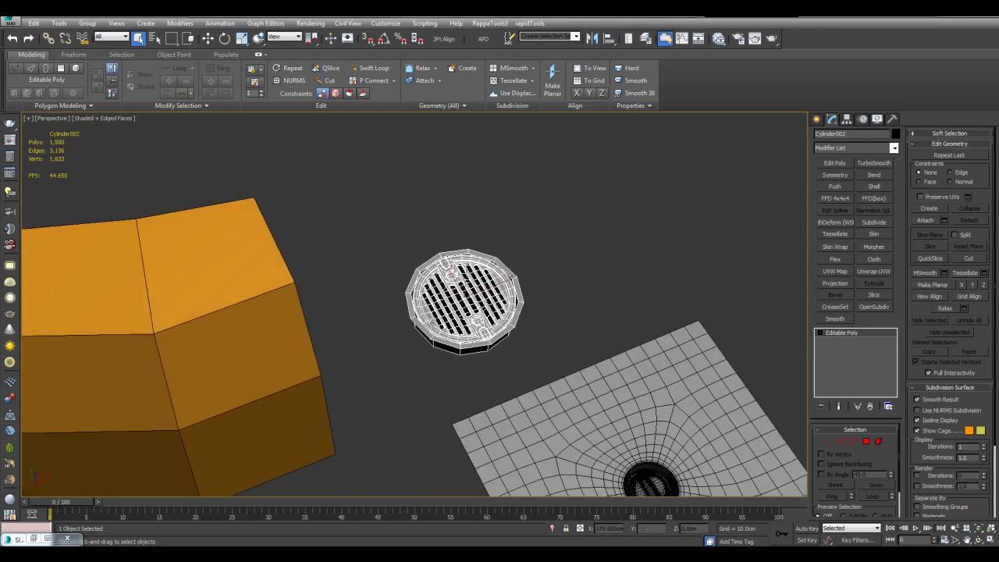
# Apply TurboSmooth with 2 iterations to the curved orange surface.
pyautogui.scroll(-3, 418, 316)
pyautogui.scroll(5, 425, 300)
pyautogui.click(399, 249)
pyautogui.scroll(-2, 399, 248)
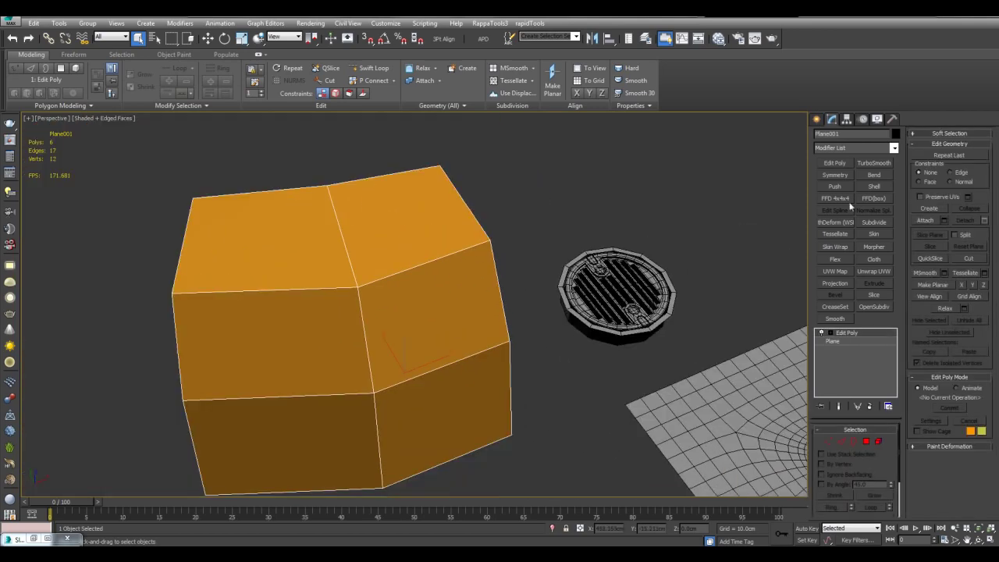
pyautogui.click(865, 163)
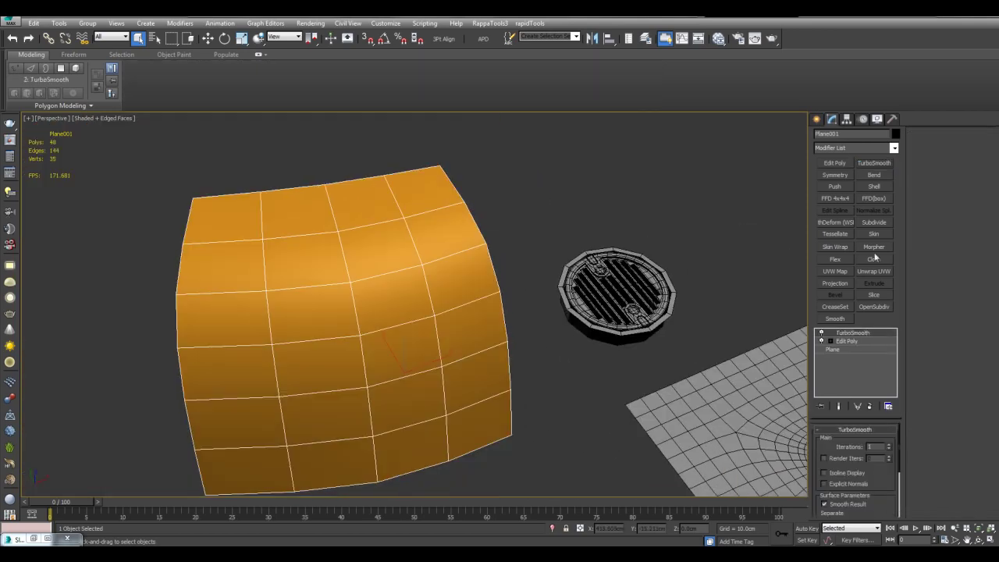
pyautogui.click(889, 444)
# Isolate the curved orange surface and the round grate from the rest of the scene.
pyautogui.click(662, 304)
pyautogui.scroll(-3, 662, 304)
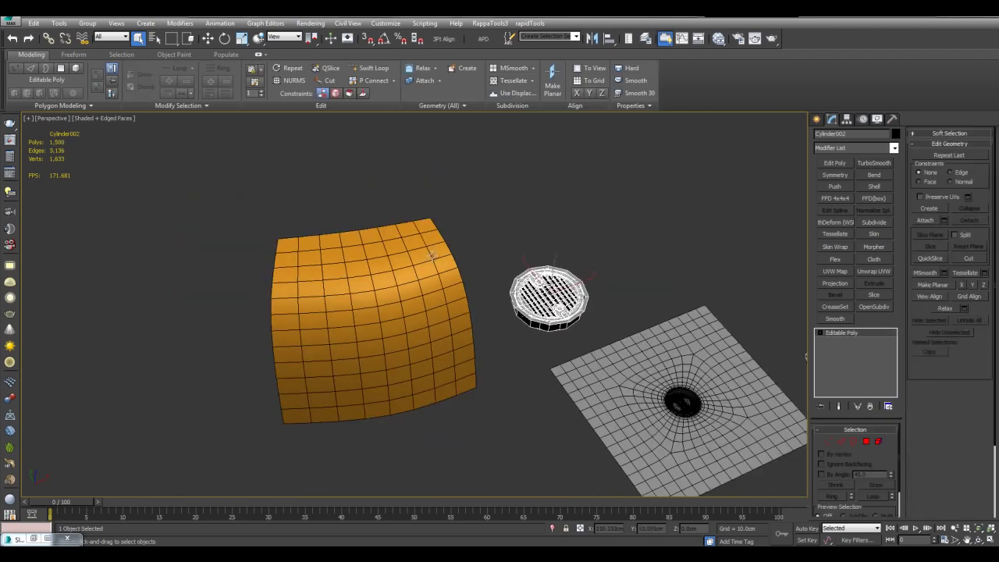
pyautogui.click(451, 292)
pyautogui.keyDown('ctrl'); pyautogui.click(558, 300); pyautogui.keyUp('ctrl')
pyautogui.hotkey('alt', 'q')
pyautogui.keyDown('alt'); pyautogui.moveTo(584, 314); pyautogui.dragTo(574, 306, button='middle'); pyautogui.keyUp('alt')
pyautogui.click(599, 279)
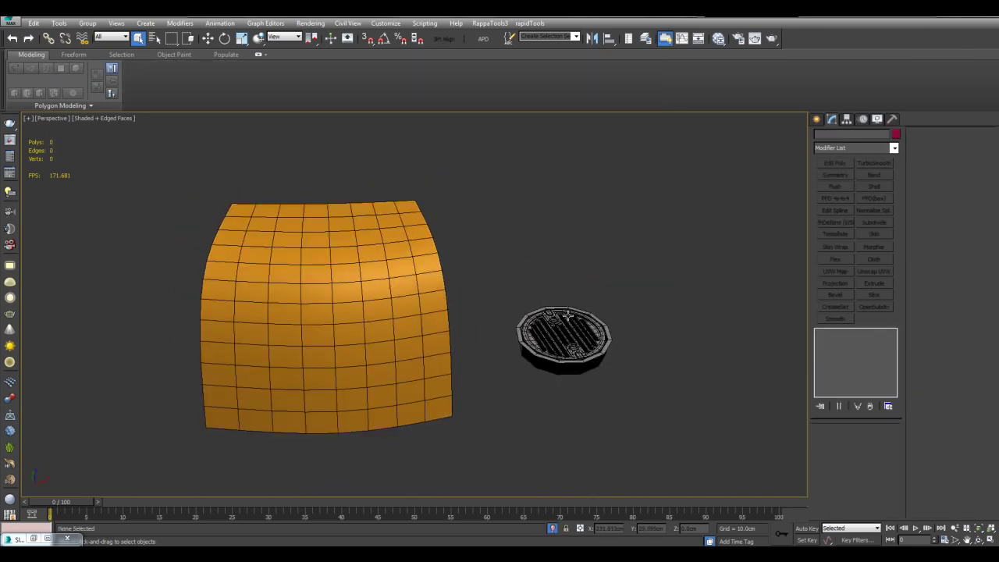
# Clone the round grate upward as one independent copy.
pyautogui.click(568, 324)
pyautogui.press('w')
pyautogui.keyDown('shift'); pyautogui.moveTo(568, 302); pyautogui.dragTo(575, 234); pyautogui.keyUp('shift')
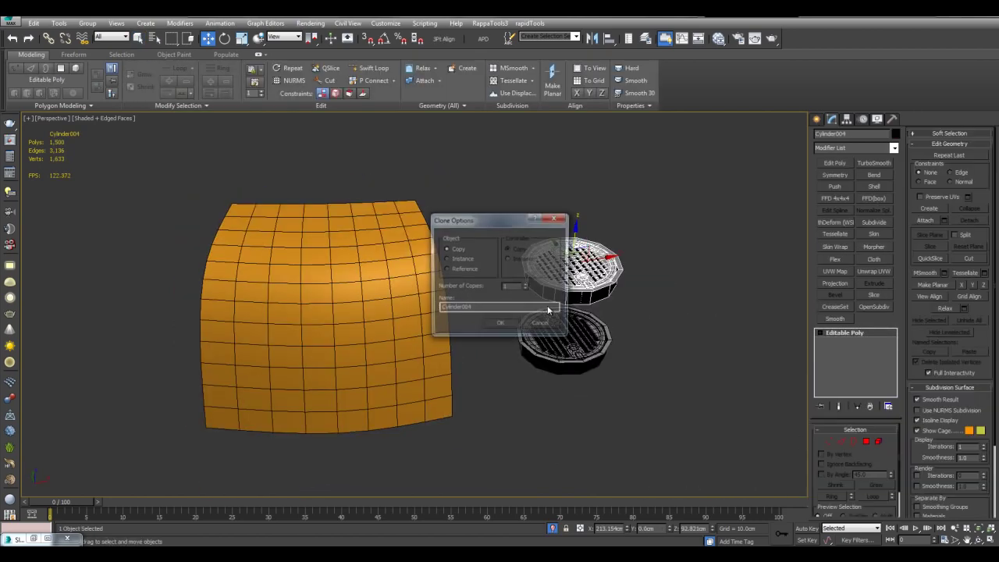
pyautogui.click(505, 324)
# Place the copied grate on the curved orange surface with Select and Place, and check how it meets the curvature.
pyautogui.keyDown('alt'); pyautogui.moveTo(489, 324); pyautogui.dragTo(502, 329, button='middle'); pyautogui.keyUp('alt')
pyautogui.press('y')
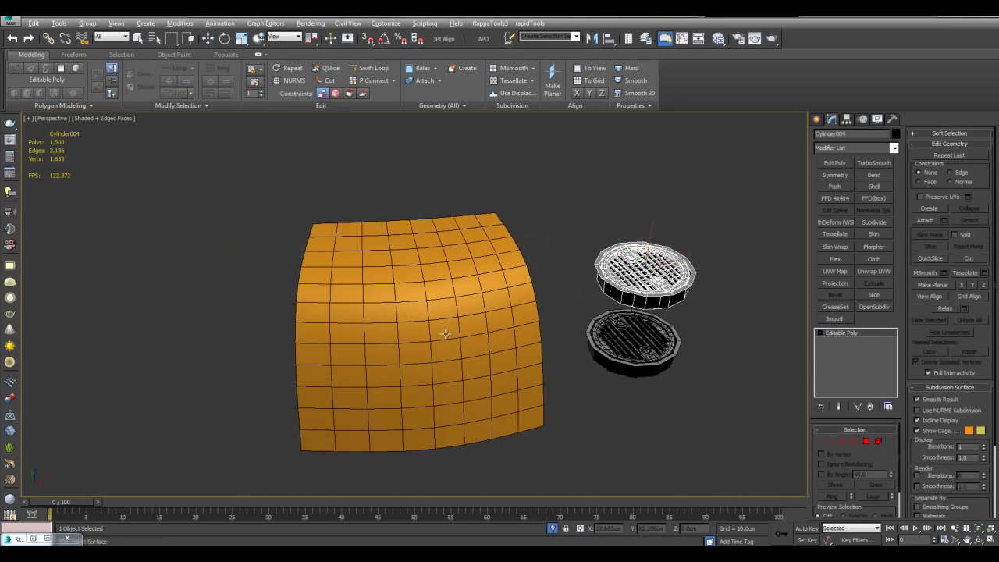
pyautogui.moveTo(450, 341); pyautogui.dragTo(434, 297)
pyautogui.press('z')
pyautogui.keyDown('alt'); pyautogui.moveTo(421, 312); pyautogui.dragTo(558, 215, button='middle'); pyautogui.keyUp('alt')
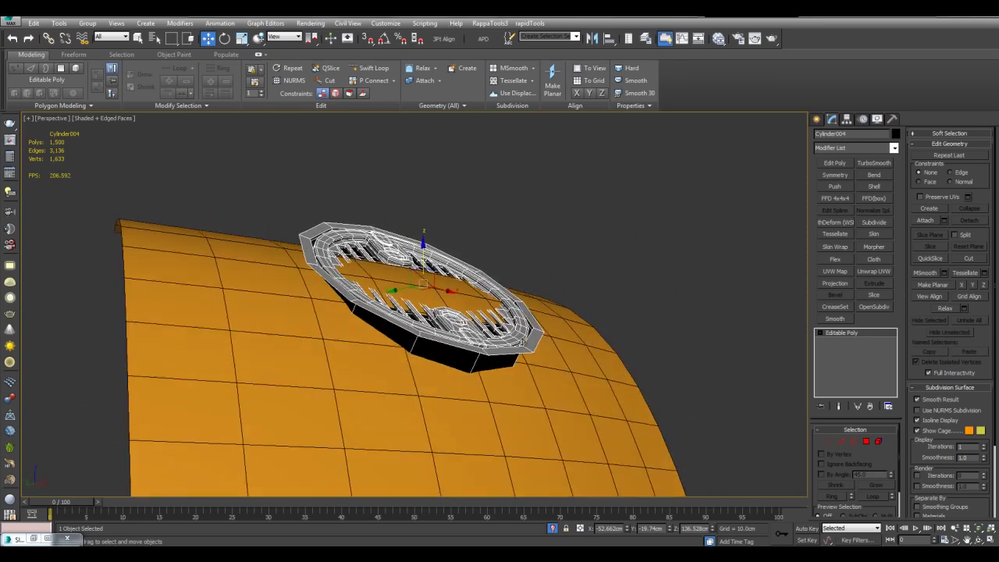
pyautogui.keyDown('alt'); pyautogui.moveTo(582, 366); pyautogui.dragTo(627, 414, button='middle'); pyautogui.keyUp('alt')
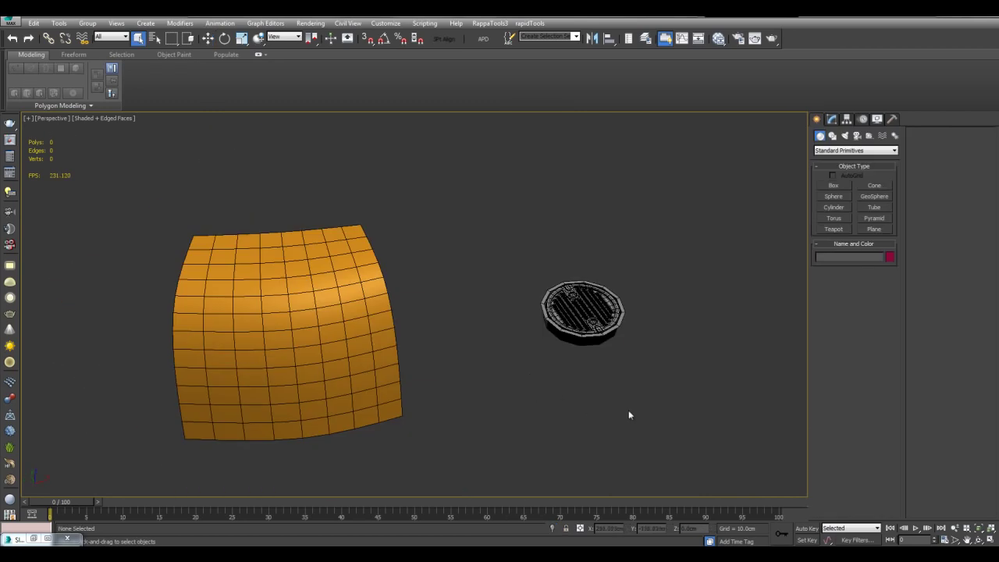
# Draw a standard plane about 99 cm long and 93 cm wide on the ground beside the grate.
pyautogui.keyDown('alt'); pyautogui.moveTo(629, 414); pyautogui.dragTo(570, 429, button='middle'); pyautogui.keyUp('alt')
pyautogui.click(875, 228)
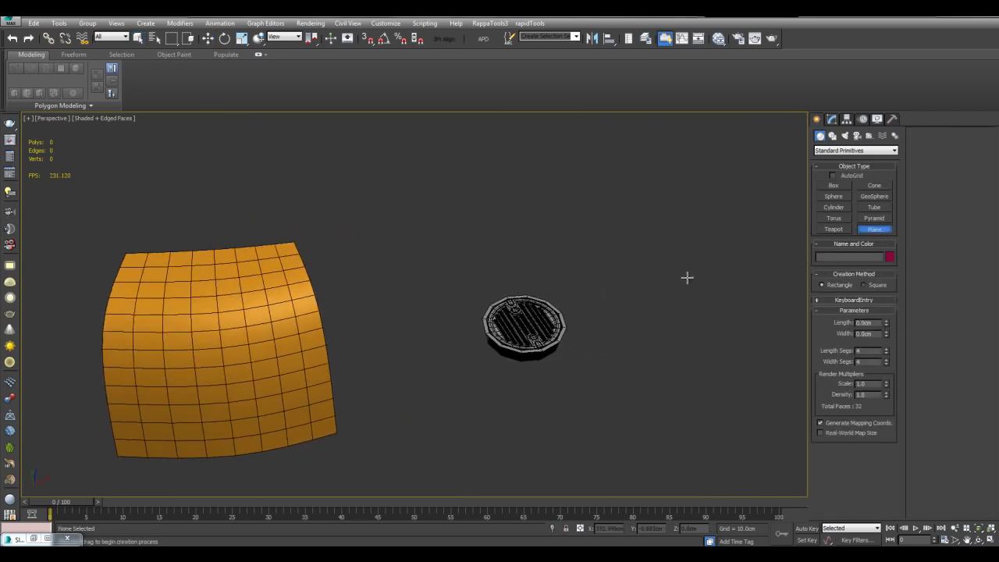
pyautogui.keyDown('alt'); pyautogui.moveTo(687, 277); pyautogui.dragTo(608, 313, button='middle'); pyautogui.keyUp('alt')
pyautogui.moveTo(609, 313); pyautogui.dragTo(704, 375)
pyautogui.press('w')
# Align the new plane to the grate in X, Y and Z, pivot point to pivot point.
pyautogui.keyDown('alt'); pyautogui.moveTo(704, 375); pyautogui.dragTo(534, 315, button='middle'); pyautogui.keyUp('alt')
pyautogui.click(524, 370)
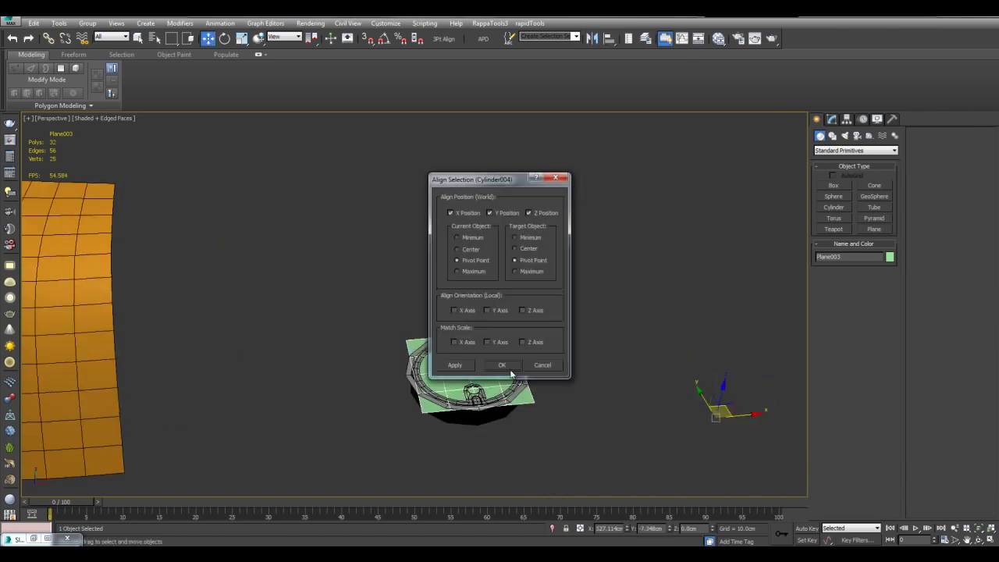
pyautogui.click(503, 365)
pyautogui.press('z')
pyautogui.scroll(-3, 555, 334)
pyautogui.press('q')
# Isolate the grate, examine its rim and side wall from several angles, and end the isolation.
pyautogui.keyDown('alt'); pyautogui.moveTo(511, 367); pyautogui.dragTo(551, 329, button='middle'); pyautogui.keyUp('alt')
pyautogui.click(555, 334)
pyautogui.hotkey('alt', 'q')
pyautogui.press('w')
pyautogui.scroll(-3, 555, 333)
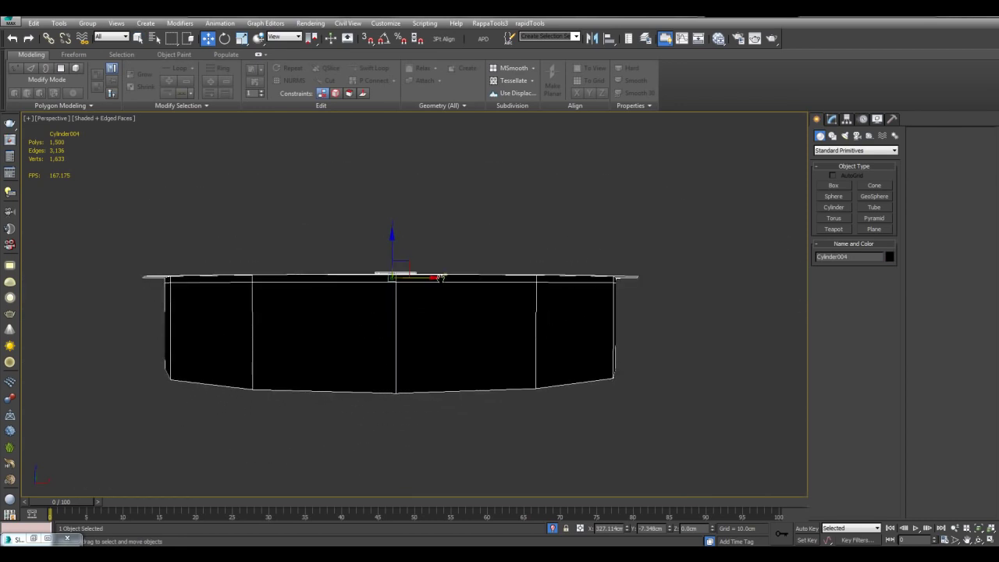
pyautogui.moveTo(441, 278); pyautogui.dragTo(427, 297, button='middle')
pyautogui.keyDown('alt'); pyautogui.moveTo(538, 300); pyautogui.dragTo(471, 290, button='middle'); pyautogui.keyUp('alt')
pyautogui.keyDown('alt'); pyautogui.moveTo(660, 282); pyautogui.dragTo(652, 326, button='middle'); pyautogui.keyUp('alt')
pyautogui.scroll(-5, 645, 336)
pyautogui.moveTo(445, 326); pyautogui.dragTo(629, 319, button='middle')
pyautogui.moveTo(696, 417)
pyautogui.keyDown('alt'); pyautogui.mouseDown(button='middle')
pyautogui.moveTo(694, 407)
pyautogui.moveTo(695, 419)
pyautogui.mouseUp(button='middle'); pyautogui.keyUp('alt')
pyautogui.keyDown('alt'); pyautogui.moveTo(226, 305); pyautogui.dragTo(507, 329, button='middle'); pyautogui.keyUp('alt')
pyautogui.scroll(4, 507, 328)
pyautogui.press('q')
pyautogui.hotkey('alt', 'q')
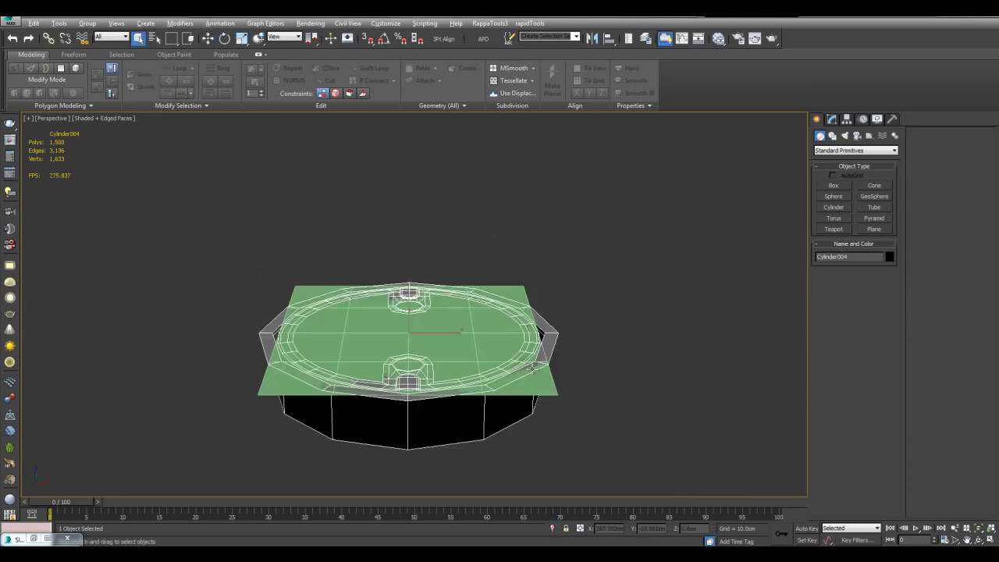
# Draw a plane about 178 cm wide between the orange surface and the grate, and delete it.
pyautogui.click(532, 372)
pyautogui.scroll(-4, 549, 380)
pyautogui.click(874, 231)
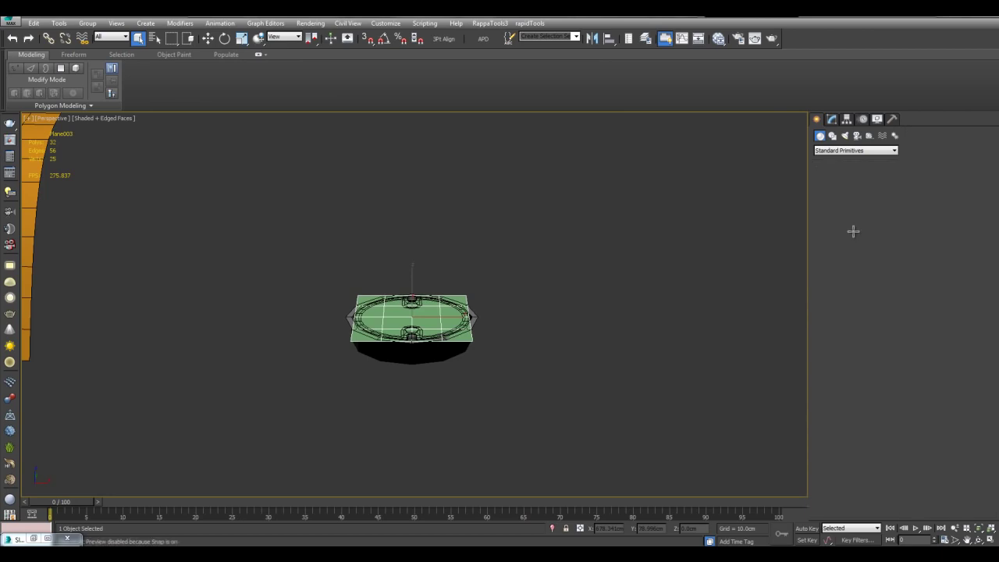
pyautogui.moveTo(349, 297)
pyautogui.mouseDown(button='middle')
pyautogui.moveTo(466, 305)
pyautogui.moveTo(469, 322)
pyautogui.mouseUp(button='middle')
pyautogui.moveTo(218, 245)
pyautogui.mouseDown()
pyautogui.moveTo(367, 334)
pyautogui.moveTo(393, 376)
pyautogui.mouseUp()
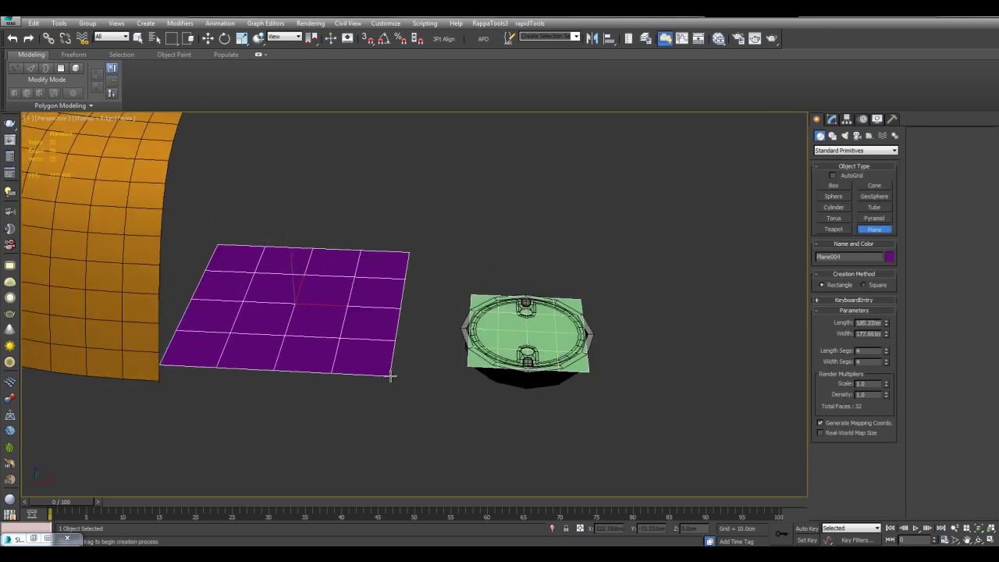
pyautogui.press('w')
pyautogui.keyDown('alt'); pyautogui.moveTo(559, 370); pyautogui.dragTo(537, 389, button='middle'); pyautogui.keyUp('alt')
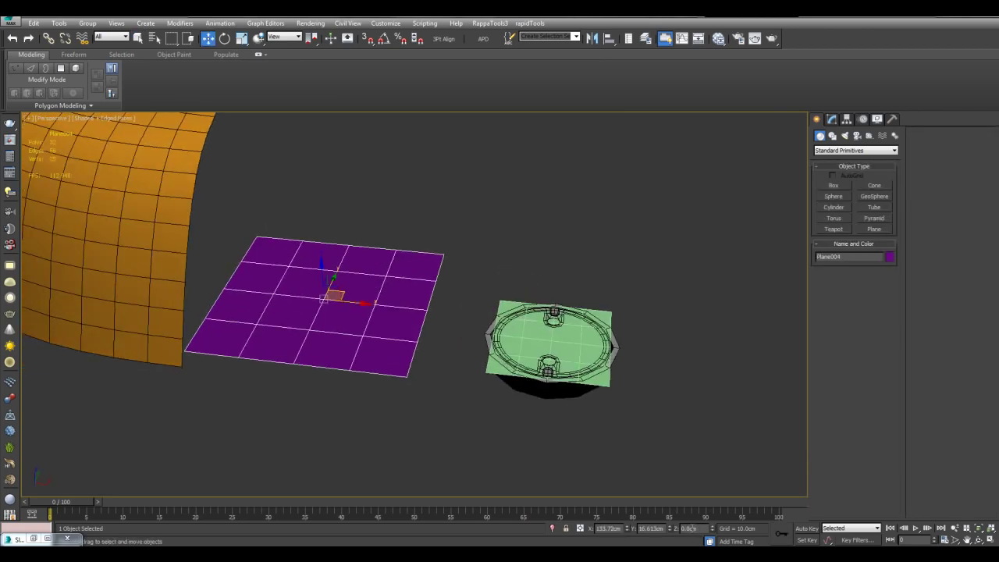
pyautogui.press('Delete')
# Set the length of the green plane over the grate to 110 cm.
pyautogui.scroll(5, 608, 413)
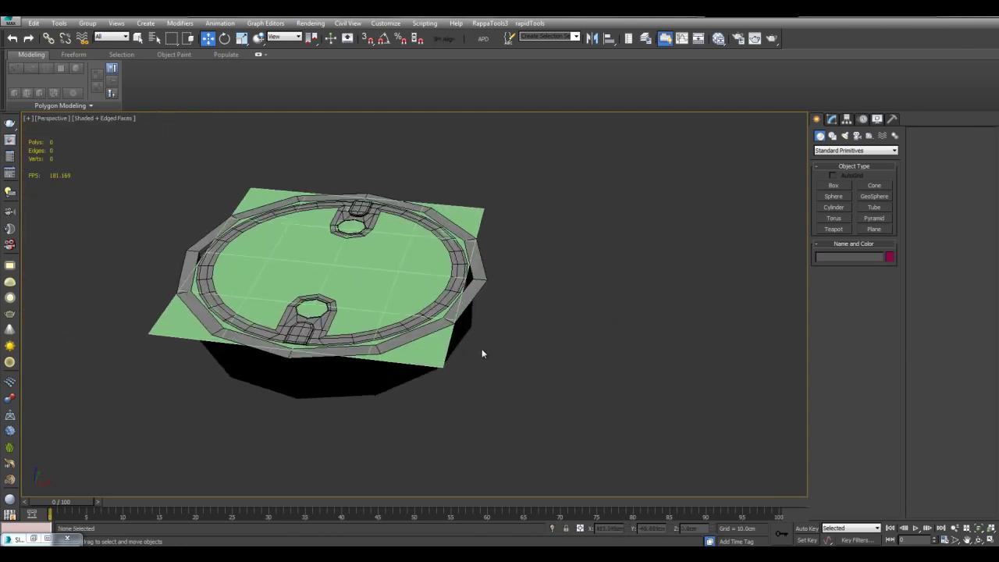
pyautogui.press('q')
pyautogui.click(435, 347)
pyautogui.press('w')
pyautogui.keyDown('alt'); pyautogui.moveTo(435, 345); pyautogui.dragTo(546, 234, button='middle'); pyautogui.keyUp('alt')
pyautogui.click(830, 119)
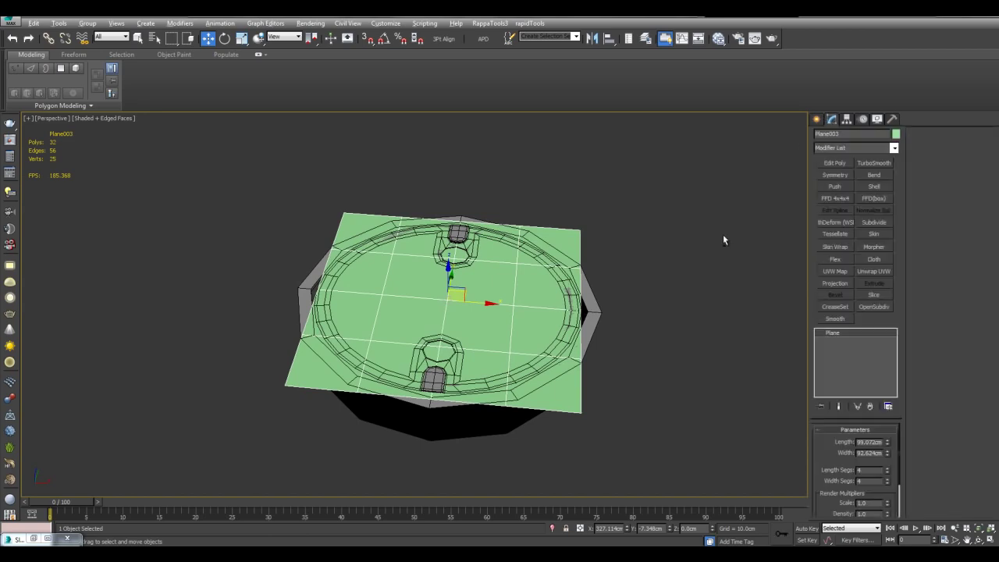
pyautogui.keyDown('alt'); pyautogui.moveTo(723, 237); pyautogui.dragTo(732, 308, button='middle'); pyautogui.keyUp('alt')
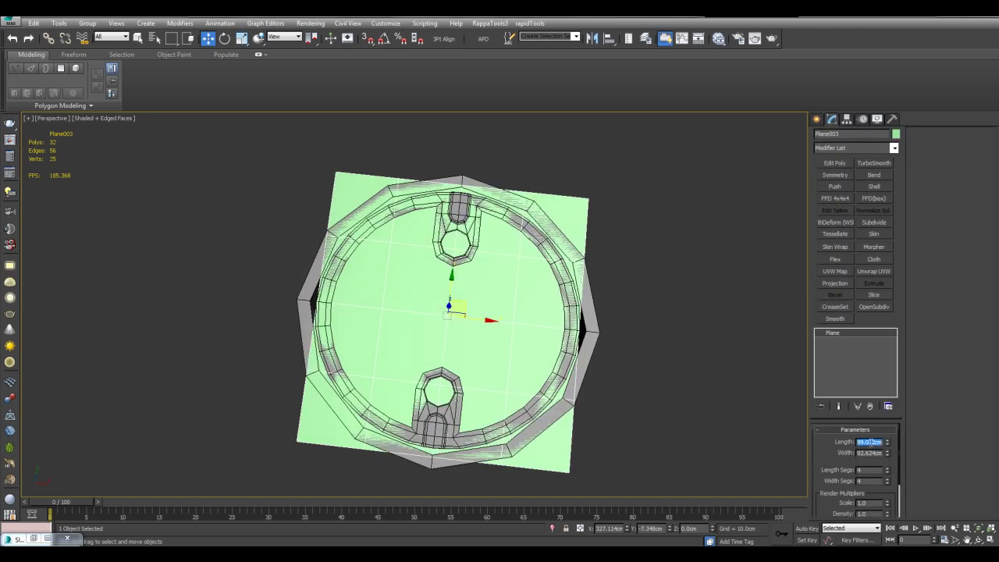
pyautogui.click(871, 442)
pyautogui.write('110')
pyautogui.press('Return')
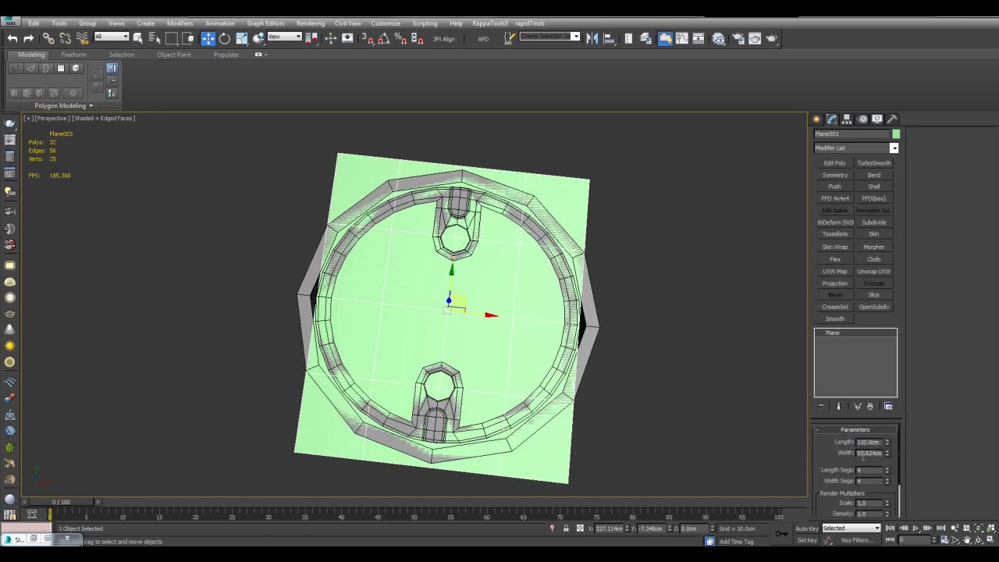
# Apply a TurboSmooth modifier to the green plane over the grate.
pyautogui.keyDown('alt'); pyautogui.moveTo(663, 367); pyautogui.dragTo(648, 352, button='middle'); pyautogui.keyUp('alt')
pyautogui.press('q')
pyautogui.click(665, 355)
pyautogui.click(614, 357)
pyautogui.click(871, 162)
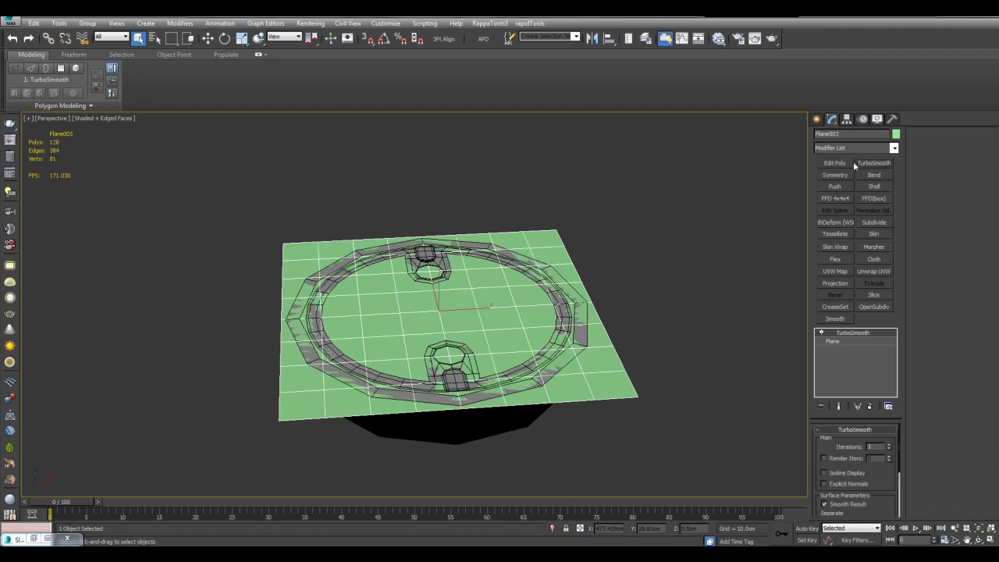
# Apply a Skin Wrap modifier to the grate and add the green plane as its control object.
pyautogui.keyDown('alt'); pyautogui.moveTo(548, 366); pyautogui.dragTo(592, 364, button='middle'); pyautogui.keyUp('alt')
pyautogui.click(519, 340)
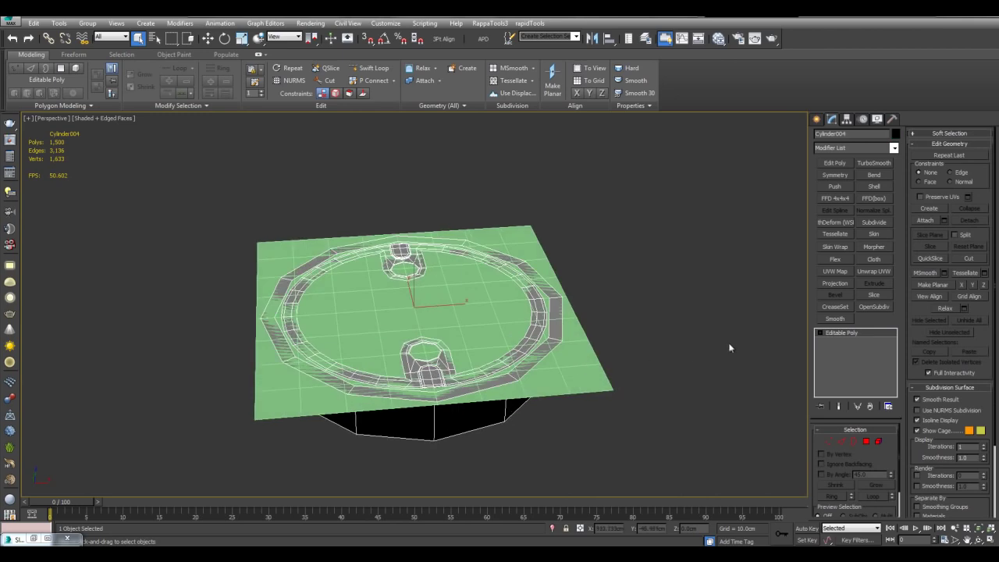
pyautogui.click(833, 246)
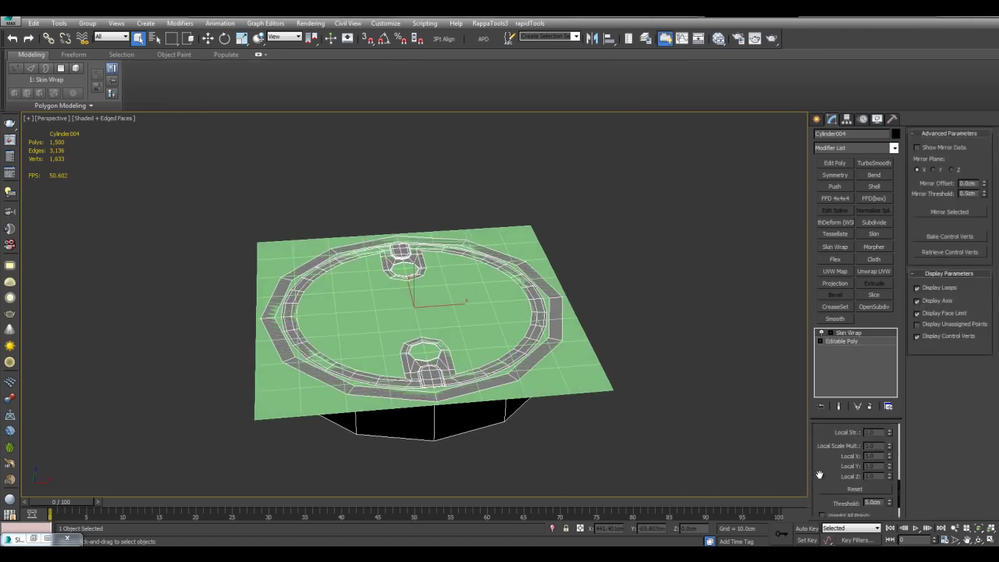
pyautogui.moveTo(820, 474); pyautogui.dragTo(822, 403)
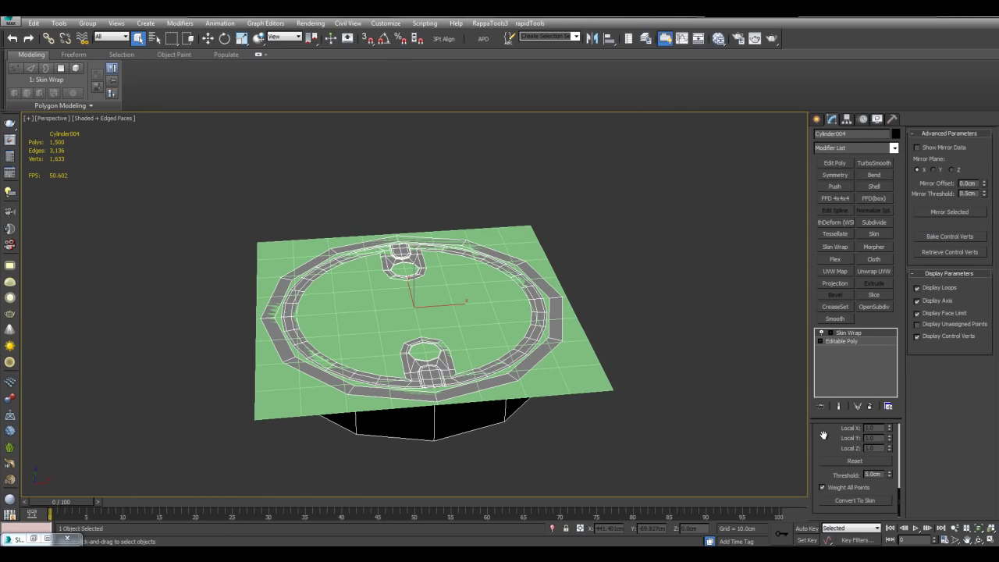
pyautogui.scroll(3, 823, 435)
pyautogui.scroll(3, 822, 442)
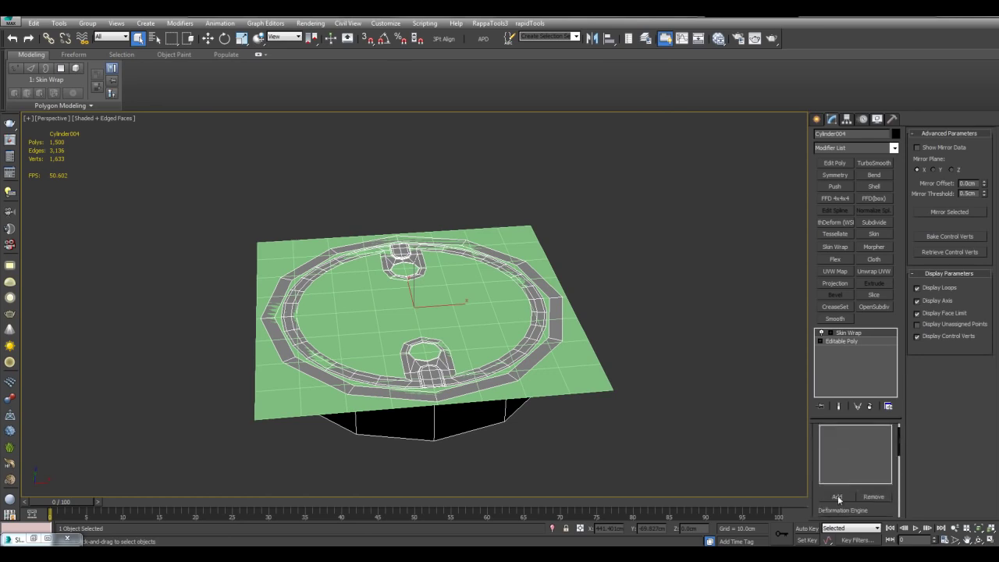
pyautogui.click(838, 496)
pyautogui.moveTo(587, 375); pyautogui.dragTo(665, 351, button='middle')
pyautogui.rightClick(589, 398)
# Try a Bend modifier on the green plane to test how the wrapped grate follows it.
pyautogui.click(589, 398)
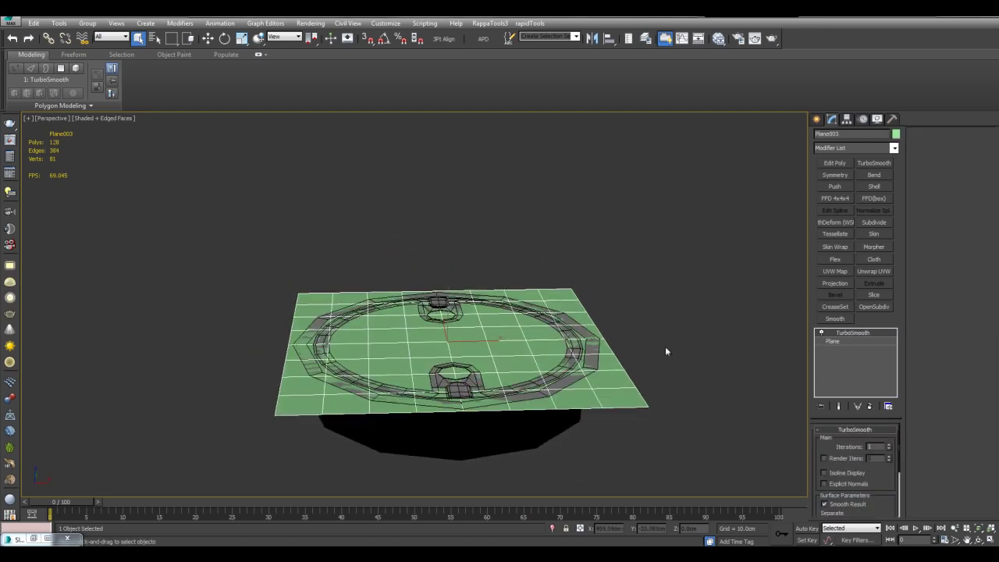
pyautogui.click(873, 175)
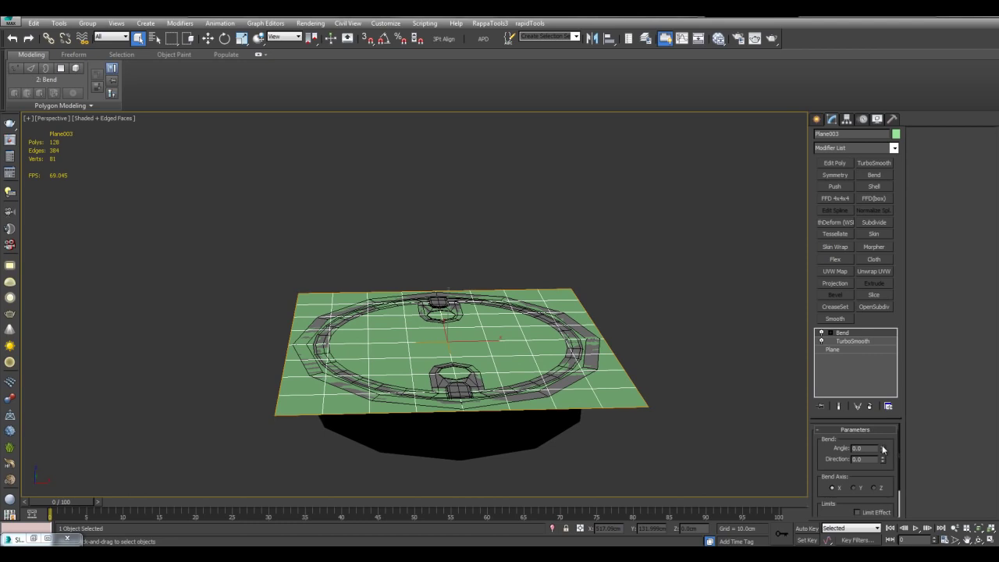
pyautogui.moveTo(884, 452); pyautogui.dragTo(858, 328)
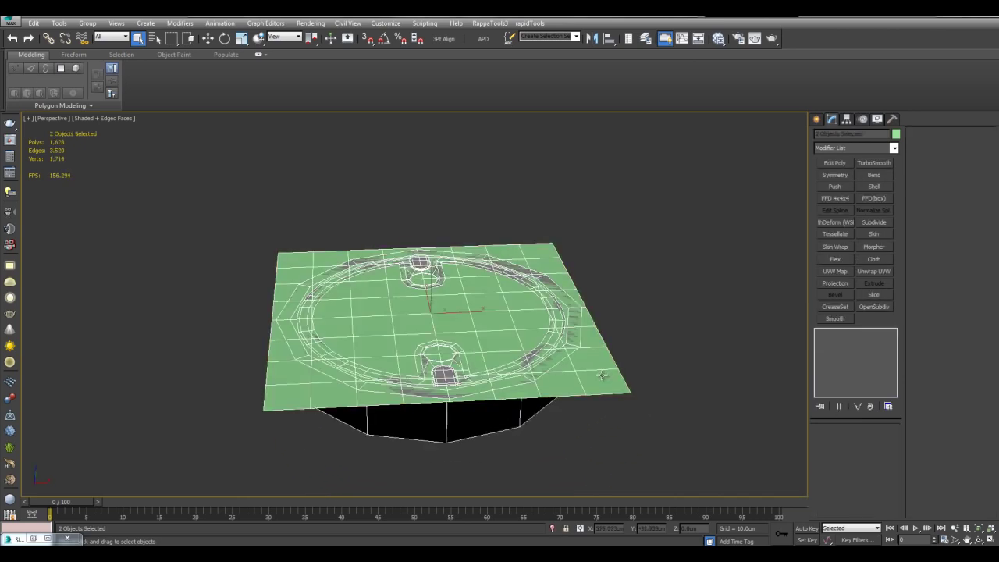
pyautogui.keyDown('alt'); pyautogui.moveTo(559, 350); pyautogui.dragTo(506, 365, button='middle'); pyautogui.keyUp('alt')
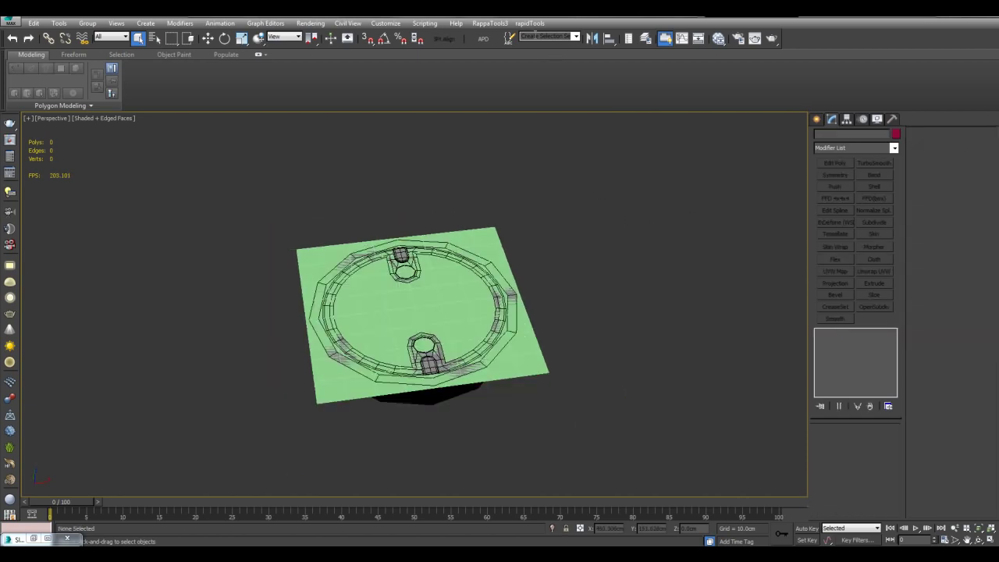
# Collapse the green plane's TurboSmooth into the mesh and convert the plane to an Editable Poly.
pyautogui.click(531, 22)
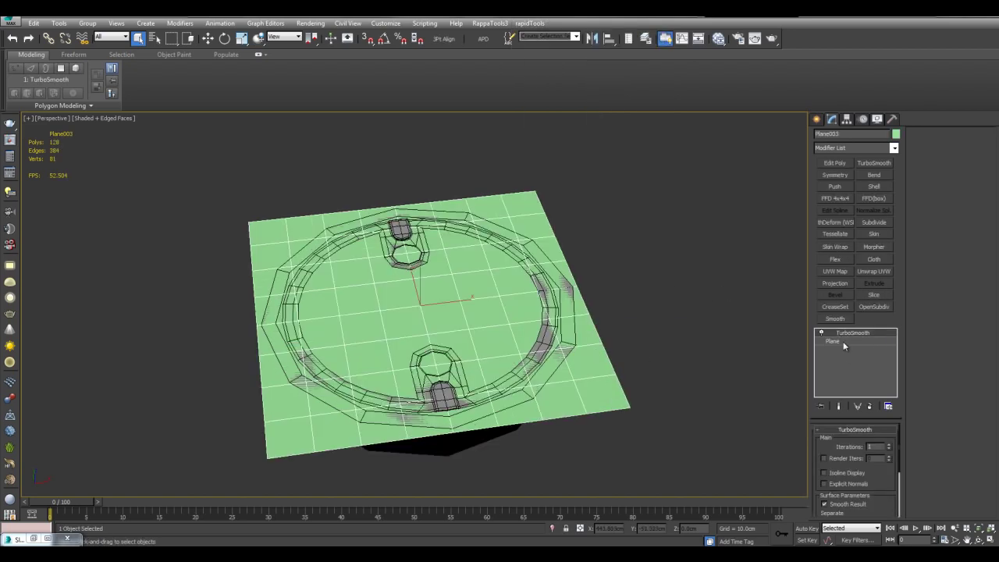
pyautogui.rightClick(854, 335)
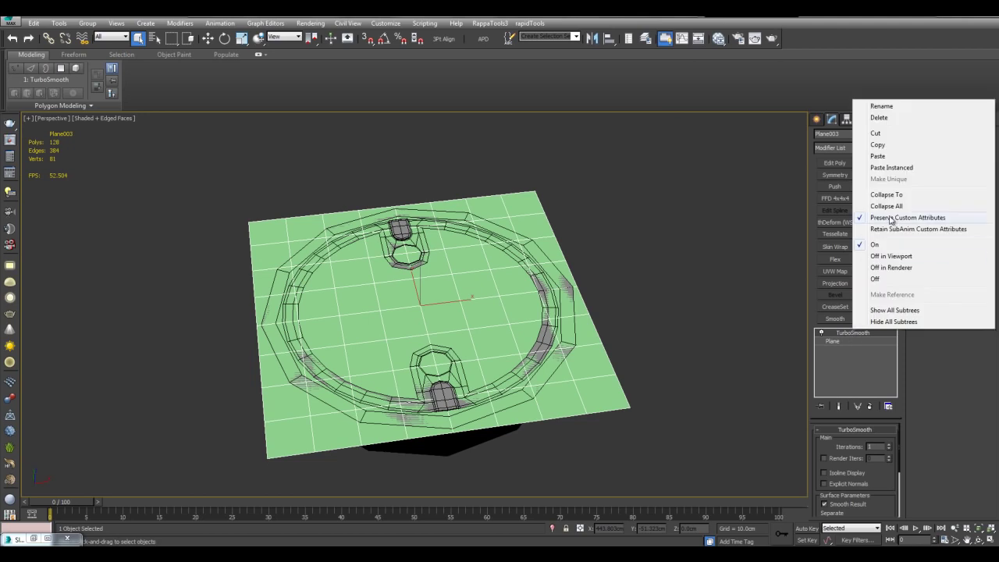
pyautogui.click(893, 197)
pyautogui.rightClick(857, 334)
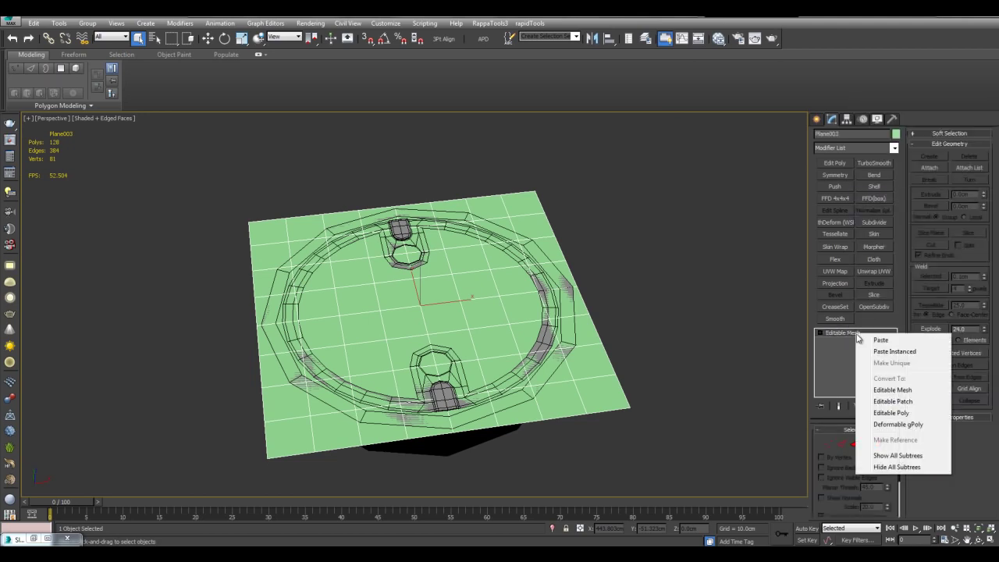
pyautogui.click(892, 412)
pyautogui.scroll(-3, 712, 298)
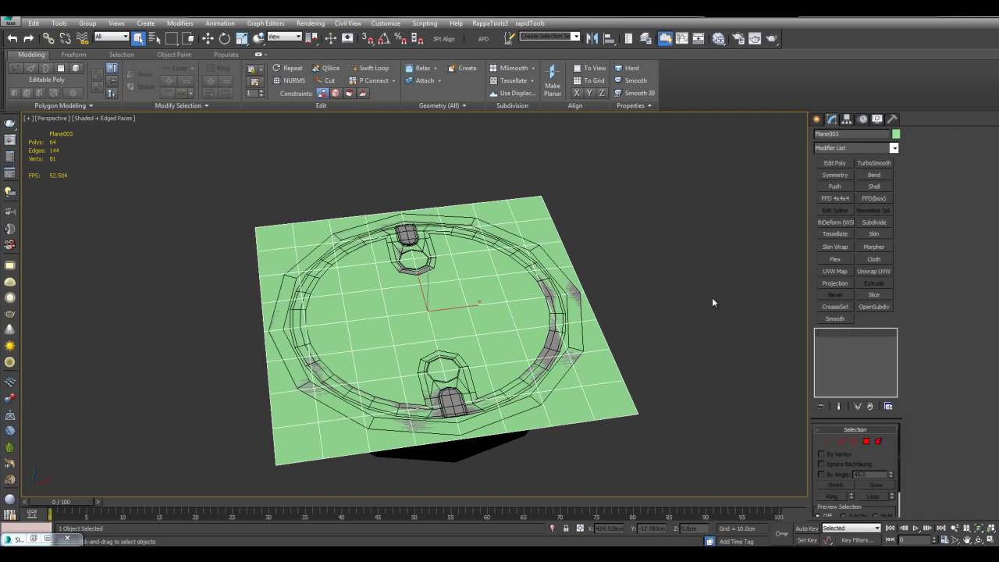
# Run rapidRTConform on the green plane at vertex level, with the orange curved surface as the target.
pyautogui.click(837, 342)
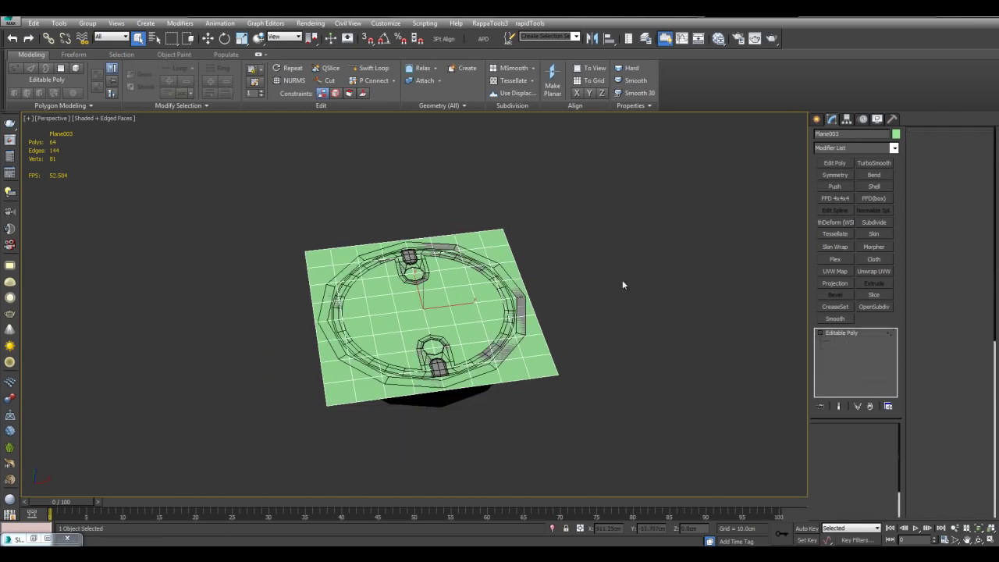
pyautogui.keyDown('alt'); pyautogui.moveTo(622, 283); pyautogui.dragTo(384, 223, button='middle'); pyautogui.keyUp('alt')
pyautogui.keyDown('alt'); pyautogui.moveTo(611, 396); pyautogui.dragTo(578, 299, button='middle'); pyautogui.keyUp('alt')
pyautogui.click(531, 23)
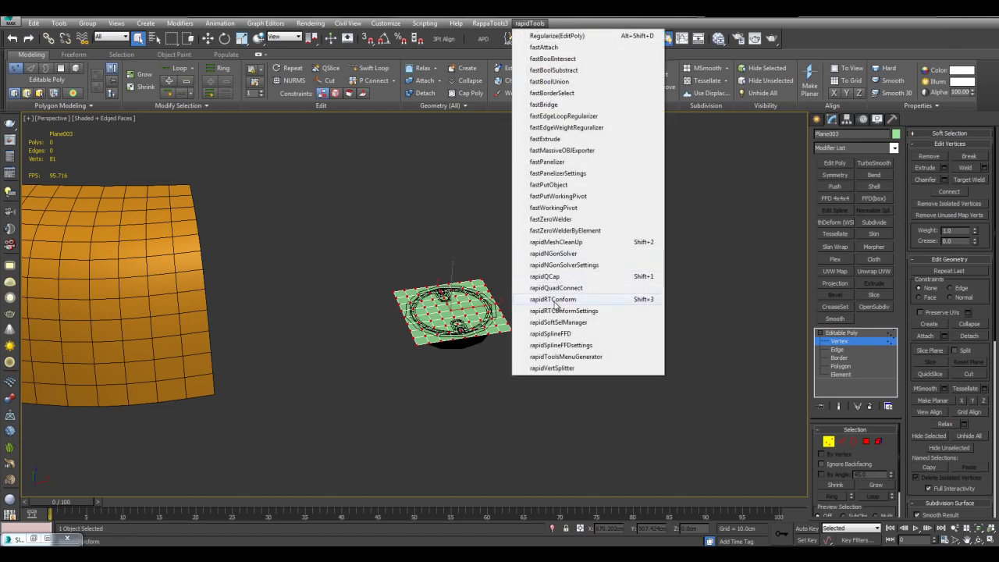
pyautogui.click(554, 300)
pyautogui.moveTo(312, 248); pyautogui.dragTo(477, 253, button='middle')
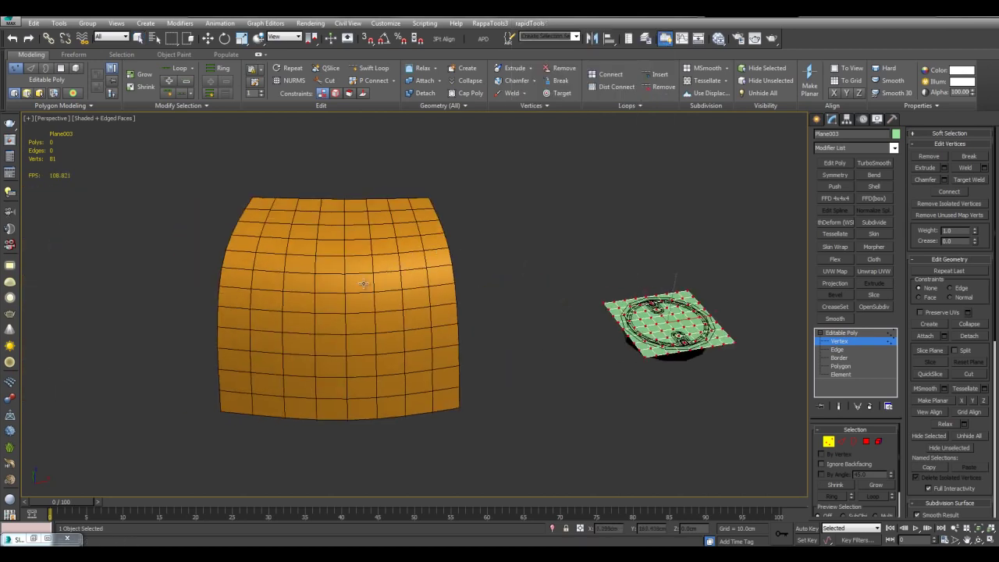
pyautogui.click(357, 284)
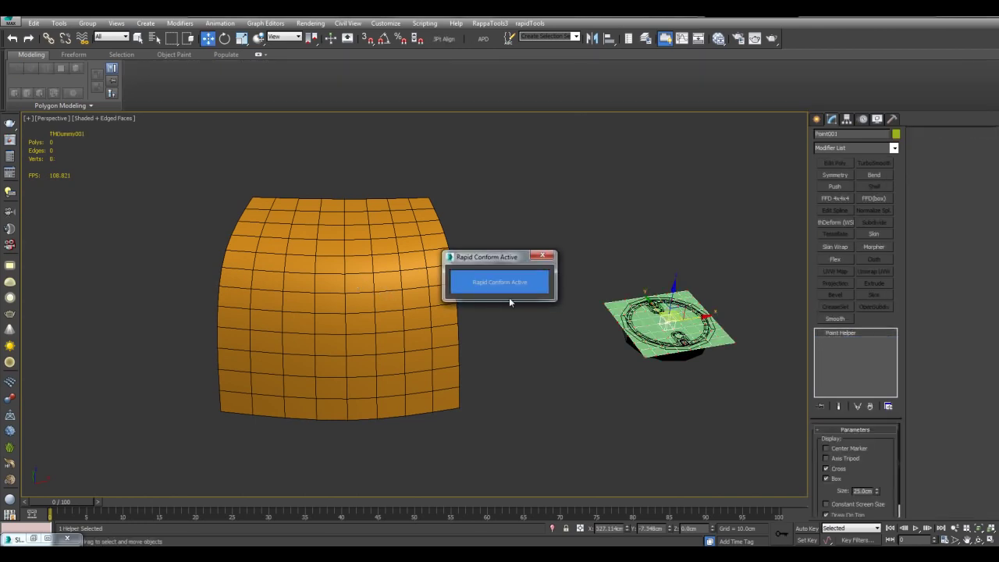
pyautogui.moveTo(506, 260); pyautogui.dragTo(558, 270)
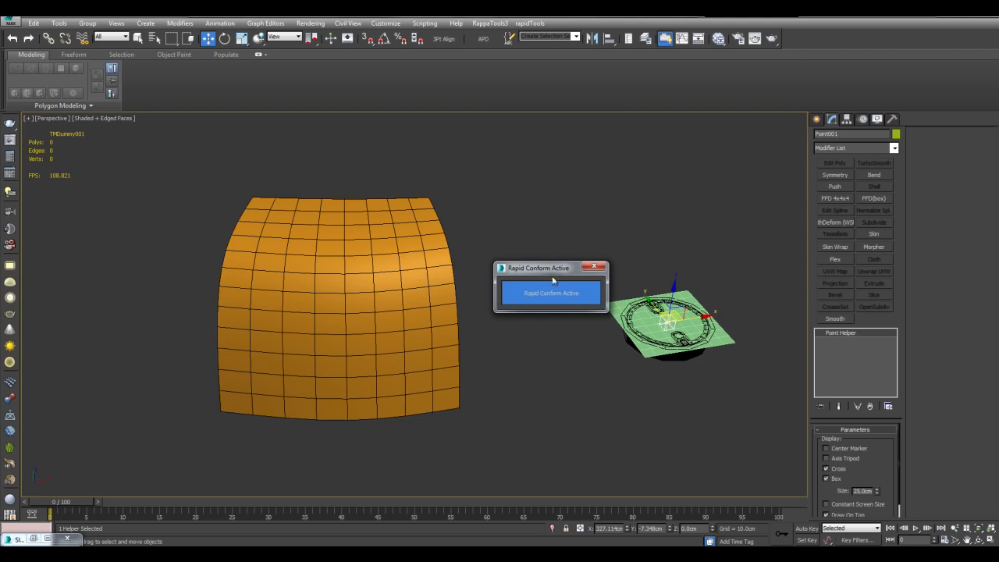
pyautogui.moveTo(552, 272); pyautogui.dragTo(591, 420)
# Move the conform helper to about X 259 cm, Y -39 cm and check the plane and grate from several angles.
pyautogui.keyDown('alt'); pyautogui.moveTo(660, 265); pyautogui.dragTo(661, 288, button='middle'); pyautogui.keyUp('alt')
pyautogui.scroll(-2, 648, 321)
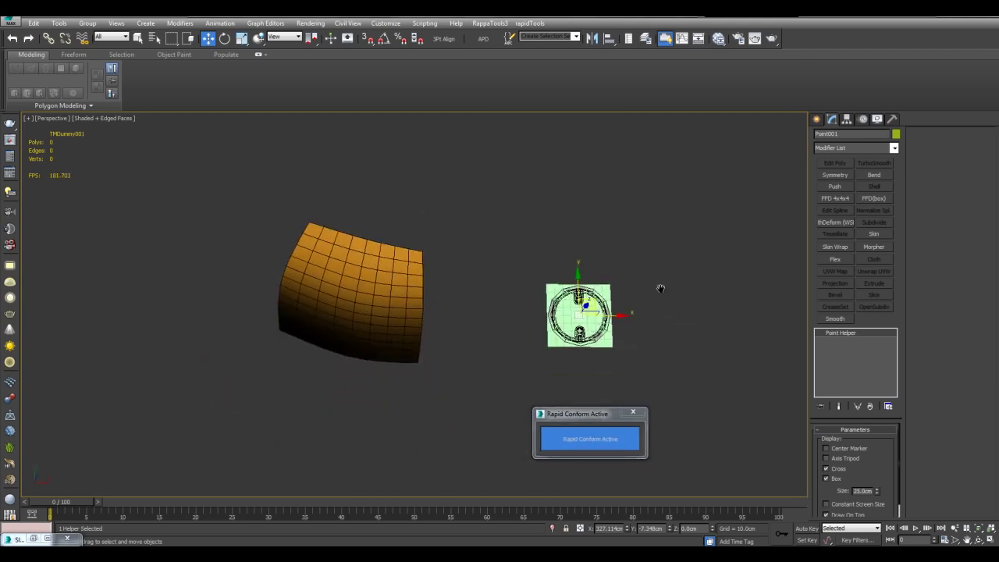
pyautogui.moveTo(587, 299); pyautogui.dragTo(562, 307)
pyautogui.scroll(4, 539, 322)
pyautogui.keyDown('alt'); pyautogui.moveTo(539, 322); pyautogui.dragTo(560, 284, button='middle'); pyautogui.keyUp('alt')
pyautogui.scroll(-2, 625, 336)
pyautogui.moveTo(667, 347); pyautogui.dragTo(539, 312, button='middle')
pyautogui.press('z')
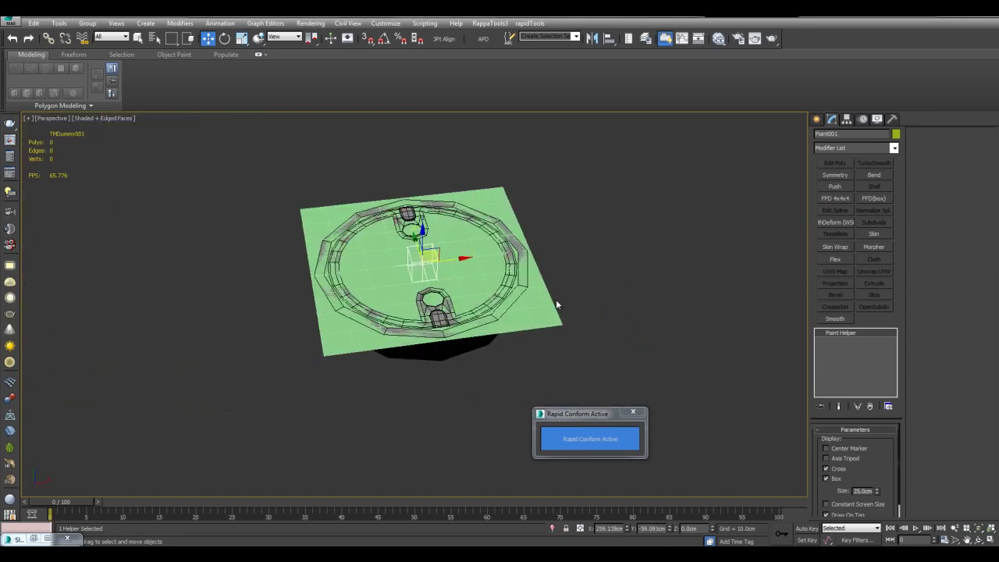
pyautogui.scroll(4, 546, 311)
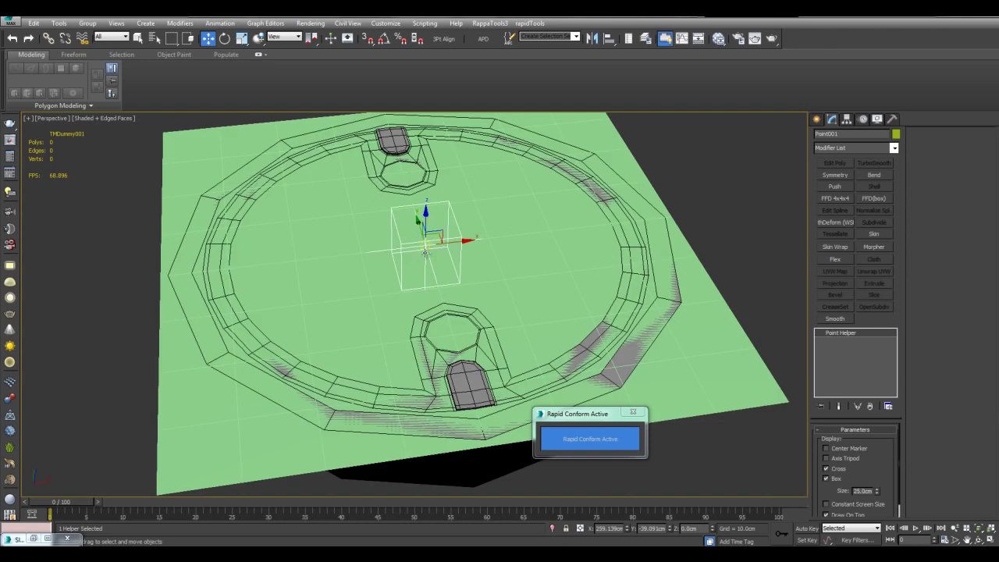
pyautogui.keyDown('alt'); pyautogui.moveTo(425, 251); pyautogui.dragTo(339, 259, button='middle'); pyautogui.keyUp('alt')
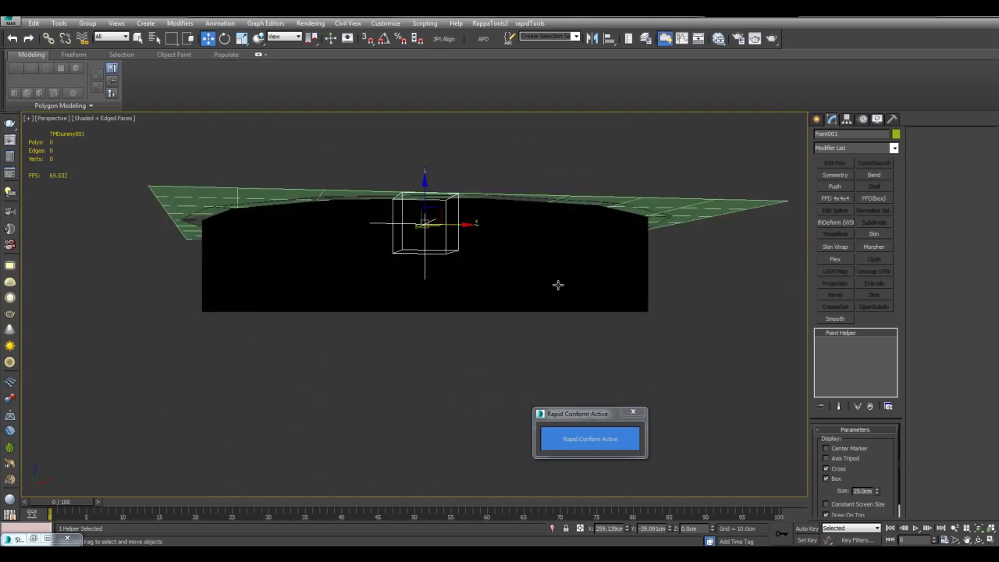
pyautogui.keyDown('alt'); pyautogui.moveTo(558, 285); pyautogui.dragTo(522, 306, button='middle'); pyautogui.keyUp('alt')
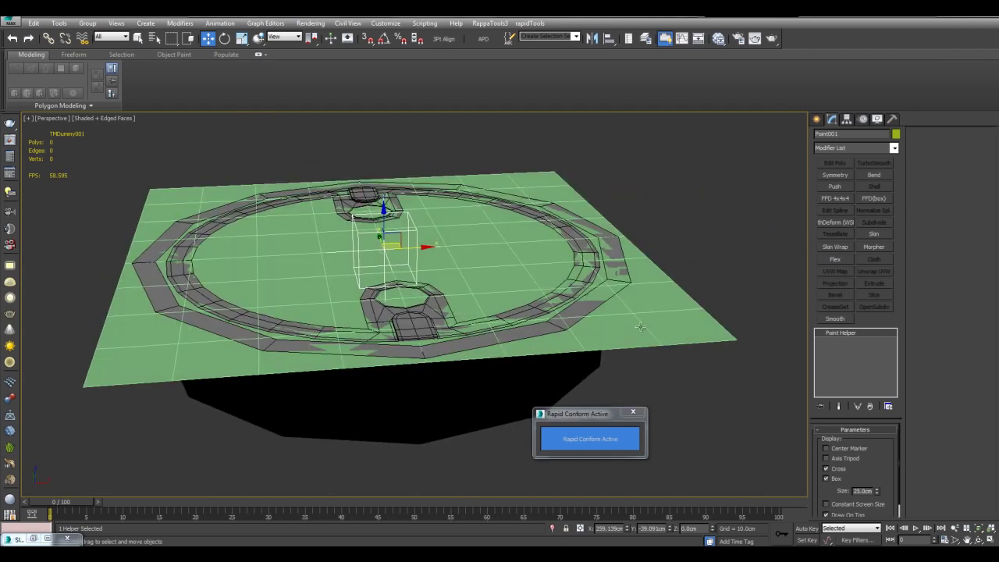
# Move the conform helper to about X -38 cm in line with the orange surface, and undo the last move onto it.
pyautogui.scroll(-5, 489, 294)
pyautogui.moveTo(497, 290); pyautogui.dragTo(648, 324, button='middle')
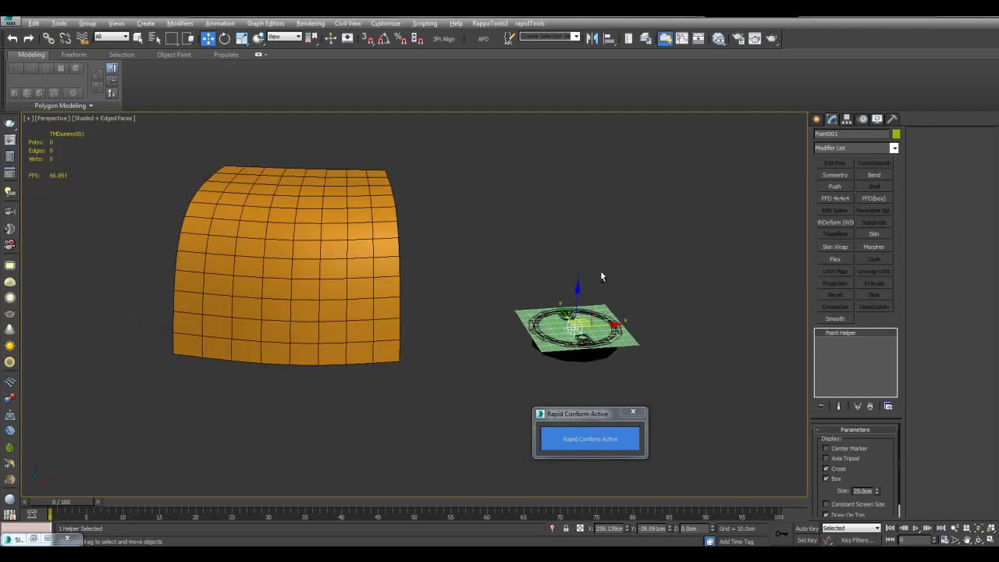
pyautogui.keyDown('alt'); pyautogui.moveTo(600, 273); pyautogui.dragTo(590, 325, button='middle'); pyautogui.keyUp('alt')
pyautogui.moveTo(586, 317); pyautogui.dragTo(323, 325)
pyautogui.keyDown('alt'); pyautogui.moveTo(323, 325); pyautogui.dragTo(470, 285, button='middle'); pyautogui.keyUp('alt')
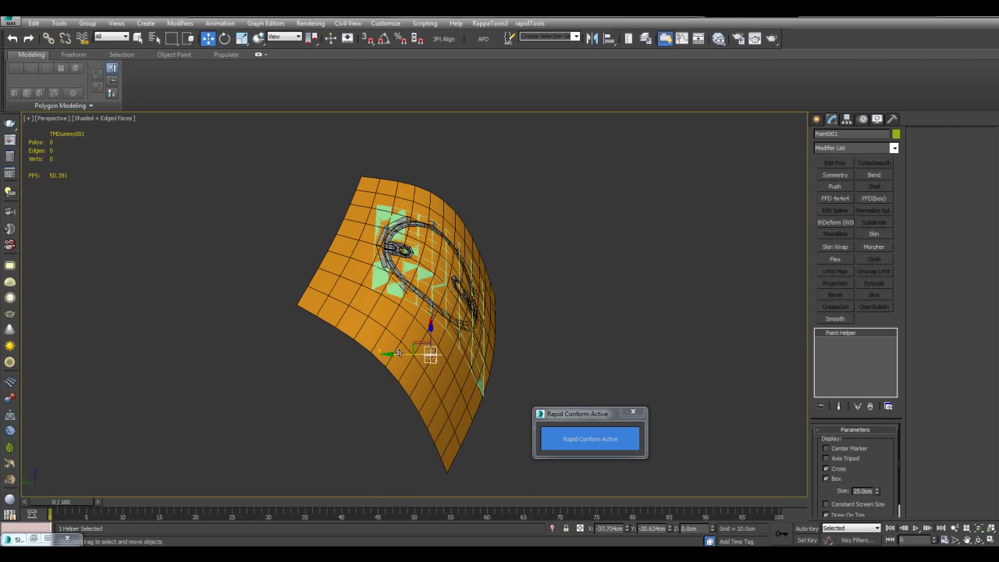
pyautogui.hotkey('ctrl', 'z')
# Tilt the conform helper about 59° around X and move the grate onto the orange surface at about Z 118 cm.
pyautogui.keyDown('alt'); pyautogui.moveTo(566, 310); pyautogui.dragTo(508, 246, button='middle'); pyautogui.keyUp('alt')
pyautogui.press('e')
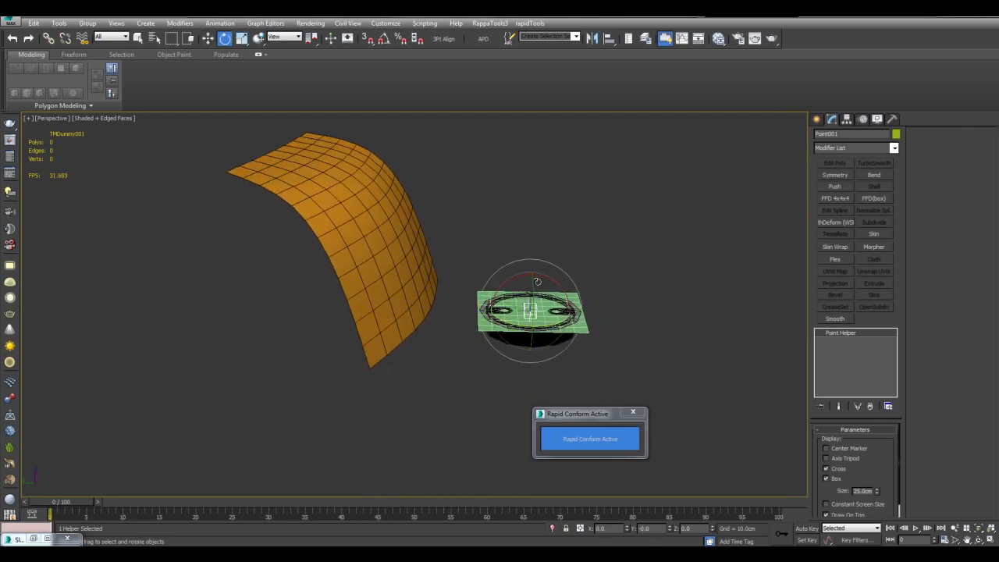
pyautogui.moveTo(537, 281); pyautogui.dragTo(540, 323)
pyautogui.keyDown('alt'); pyautogui.moveTo(540, 321); pyautogui.dragTo(546, 296, button='middle'); pyautogui.keyUp('alt')
pyautogui.press('w')
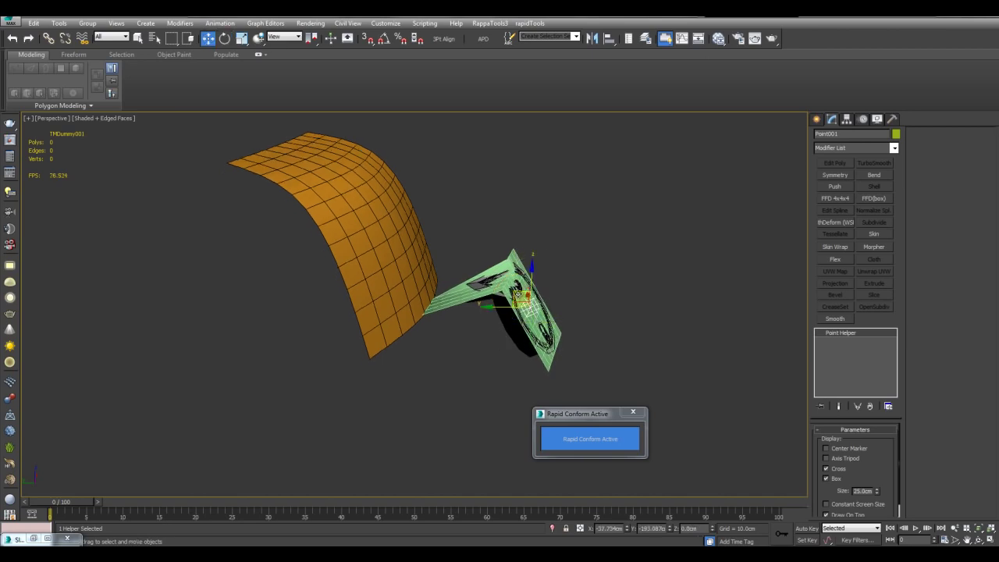
pyautogui.moveTo(519, 295); pyautogui.dragTo(397, 216)
pyautogui.keyDown('alt'); pyautogui.moveTo(397, 216); pyautogui.dragTo(440, 188, button='middle'); pyautogui.keyUp('alt')
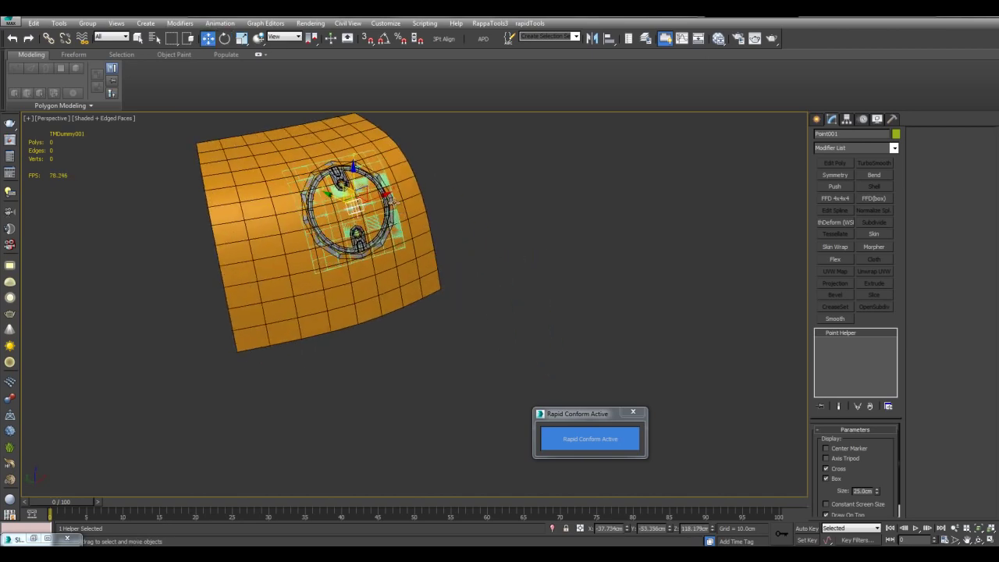
# Turn the conform helper to about -12° around Z and adjust the grate's placement on the orange surface.
pyautogui.scroll(3, 414, 240)
pyautogui.press('r')
pyautogui.moveTo(390, 234)
pyautogui.mouseDown()
pyautogui.moveTo(392, 184)
pyautogui.moveTo(391, 244)
pyautogui.moveTo(394, 232)
pyautogui.mouseUp()
pyautogui.press('w')
pyautogui.keyDown('alt'); pyautogui.moveTo(407, 225); pyautogui.dragTo(389, 220, button='middle'); pyautogui.keyUp('alt')
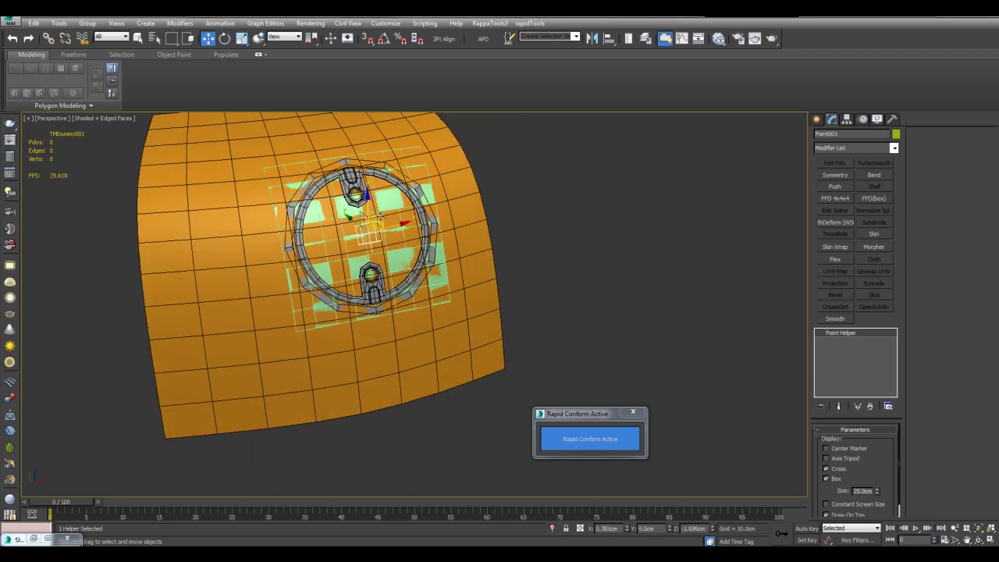
pyautogui.moveTo(380, 217)
pyautogui.mouseDown()
pyautogui.moveTo(348, 283)
pyautogui.moveTo(351, 208)
pyautogui.moveTo(368, 205)
pyautogui.mouseUp()
pyautogui.rightClick(369, 204)
pyautogui.moveTo(370, 204); pyautogui.dragTo(411, 222, button='middle')
# Set the reference coordinate system to Local and rotate the conform helper to reorient the grate on the curved surface.
pyautogui.press('e')
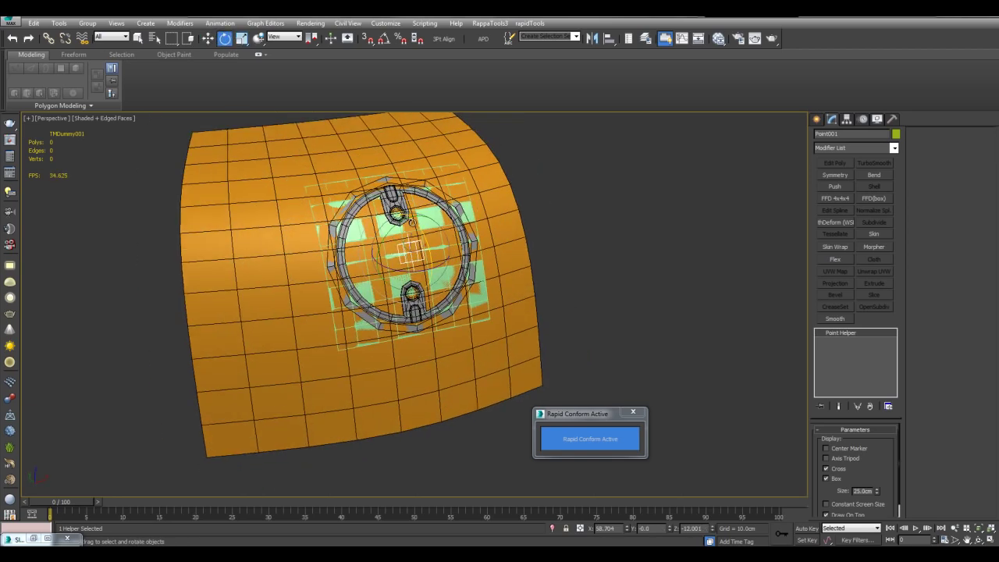
pyautogui.click(295, 37)
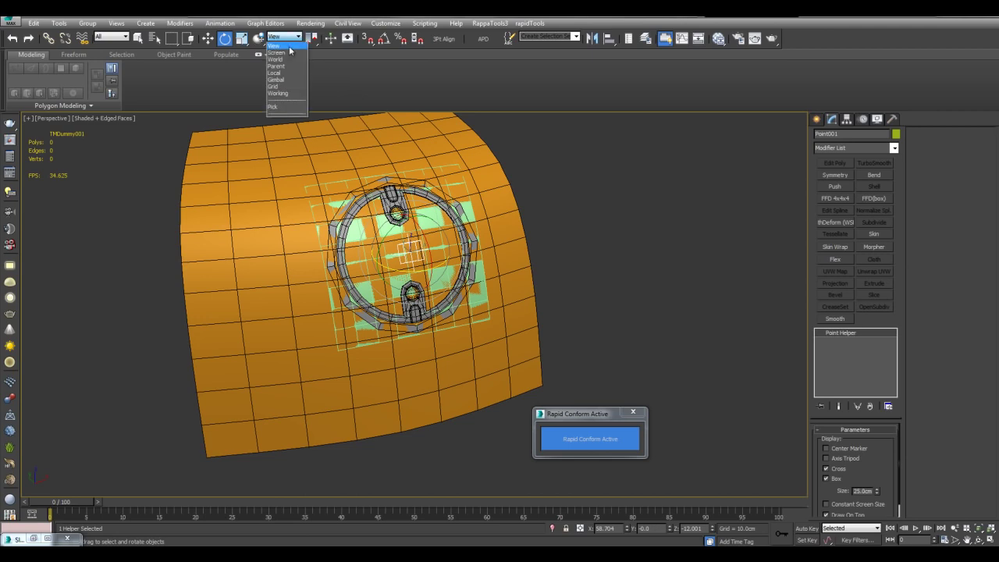
pyautogui.click(282, 75)
pyautogui.moveTo(384, 232); pyautogui.dragTo(394, 249)
pyautogui.press('z')
pyautogui.keyDown('alt'); pyautogui.moveTo(395, 249); pyautogui.dragTo(477, 278, button='middle'); pyautogui.keyUp('alt')
pyautogui.keyDown('alt'); pyautogui.moveTo(388, 261); pyautogui.dragTo(455, 318, button='middle'); pyautogui.keyUp('alt')
pyautogui.moveTo(451, 320); pyautogui.dragTo(473, 283)
# Shift the conform helper to about X -61 cm, Z 138 cm, and end the conform and the plane's vertex editing.
pyautogui.press('w')
pyautogui.keyDown('alt'); pyautogui.moveTo(472, 284); pyautogui.dragTo(470, 289, button='middle'); pyautogui.keyUp('alt')
pyautogui.moveTo(433, 297); pyautogui.dragTo(420, 288)
pyautogui.keyDown('alt'); pyautogui.moveTo(420, 289); pyautogui.dragTo(567, 247, button='middle'); pyautogui.keyUp('alt')
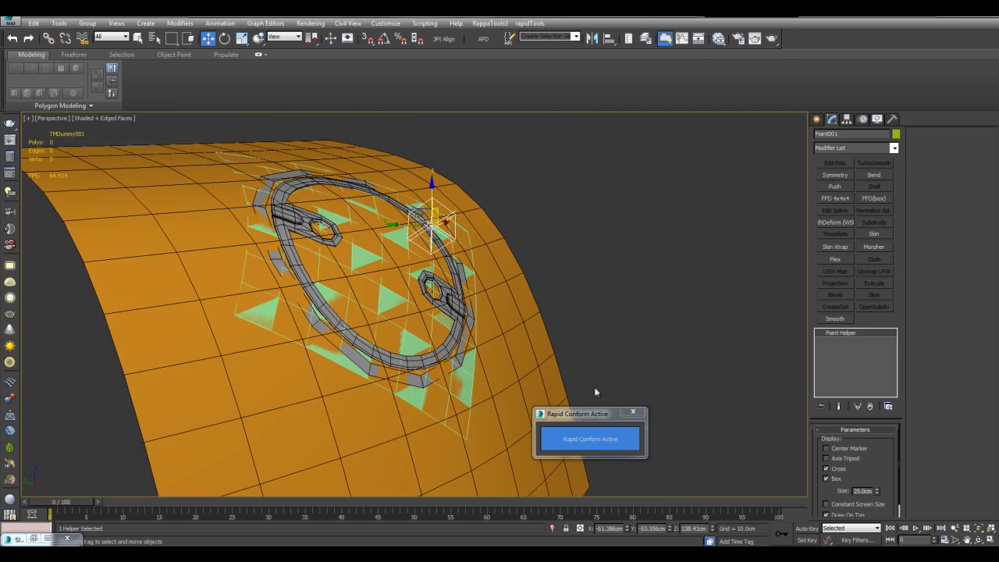
pyautogui.click(591, 439)
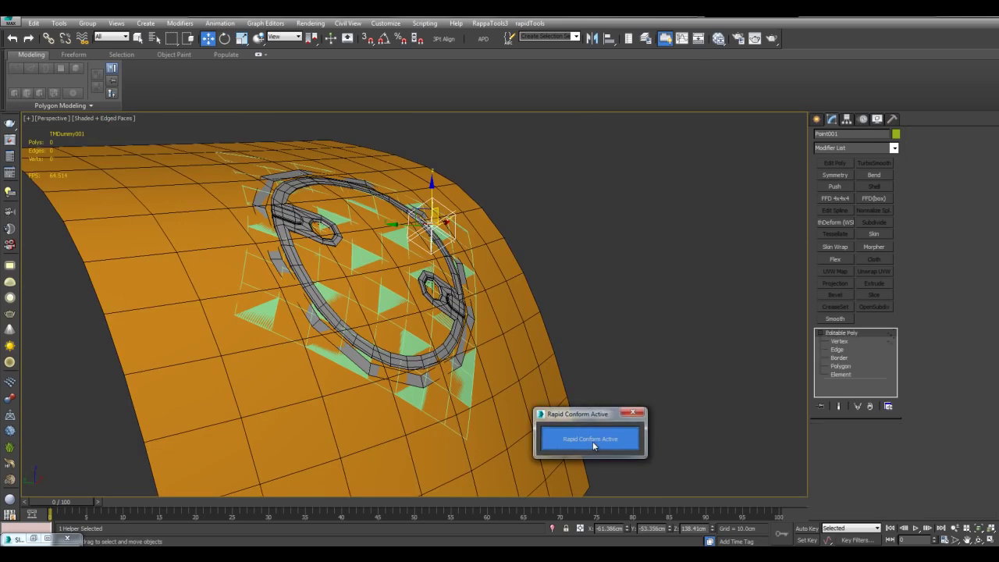
pyautogui.press('1')
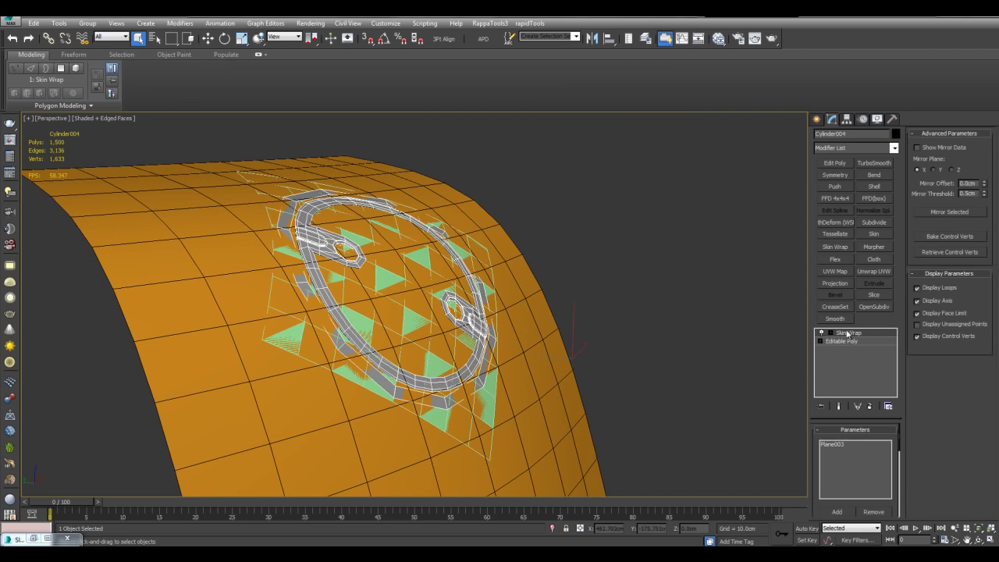
# Collapse the grate's Skin Wrap modifier into its mesh and remove the green helper plane from the curved surface.
pyautogui.rightClick(847, 333)
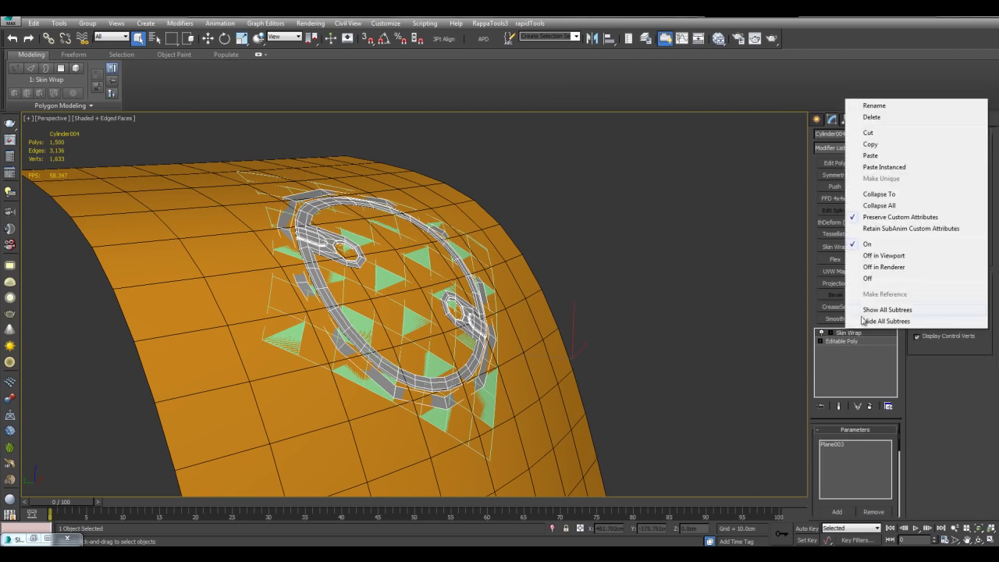
pyautogui.click(880, 195)
pyautogui.click(506, 392)
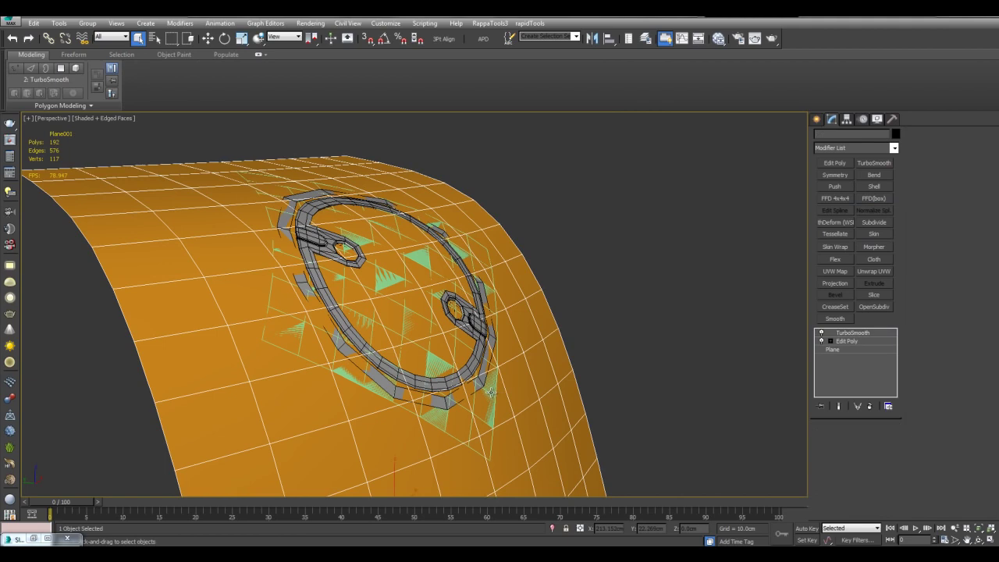
pyautogui.click(534, 409)
pyautogui.keyDown('ctrl'); pyautogui.click(534, 408); pyautogui.keyUp('ctrl')
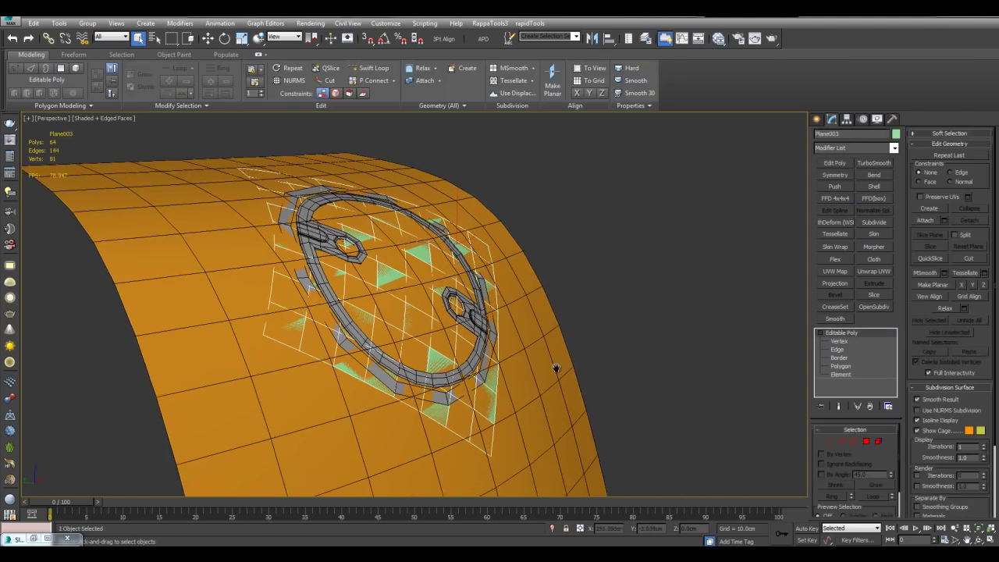
pyautogui.click(588, 349)
pyautogui.moveTo(605, 307); pyautogui.dragTo(537, 306, button='middle')
pyautogui.scroll(-5, 612, 298)
pyautogui.scroll(4, 560, 295)
# Make the curved surface see-through and add an Edit Poly modifier above its TurboSmooth.
pyautogui.click(553, 303)
pyautogui.hotkey('alt', 'x')
pyautogui.scroll(4, 448, 242)
pyautogui.moveTo(459, 264); pyautogui.dragTo(586, 272, button='middle')
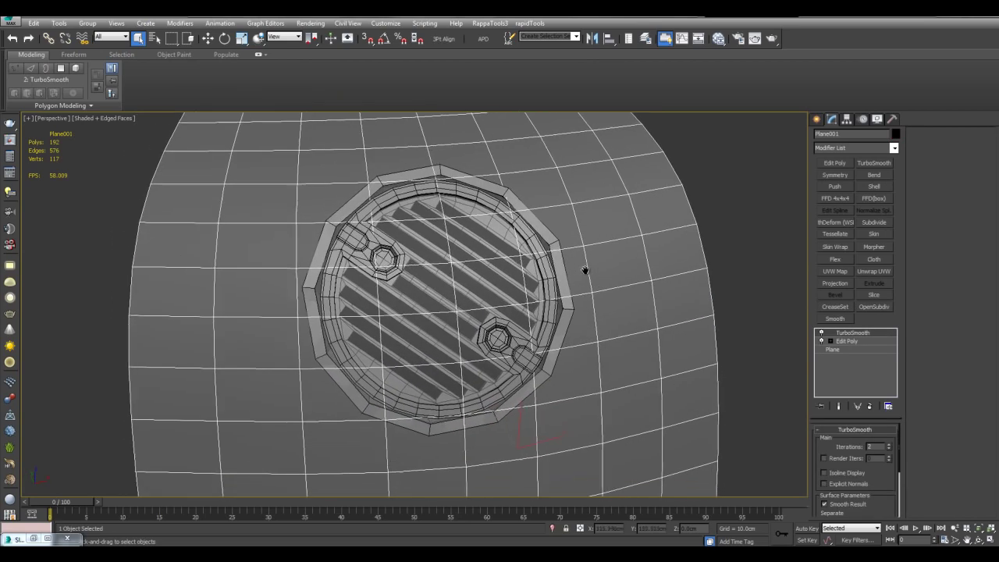
pyautogui.click(822, 163)
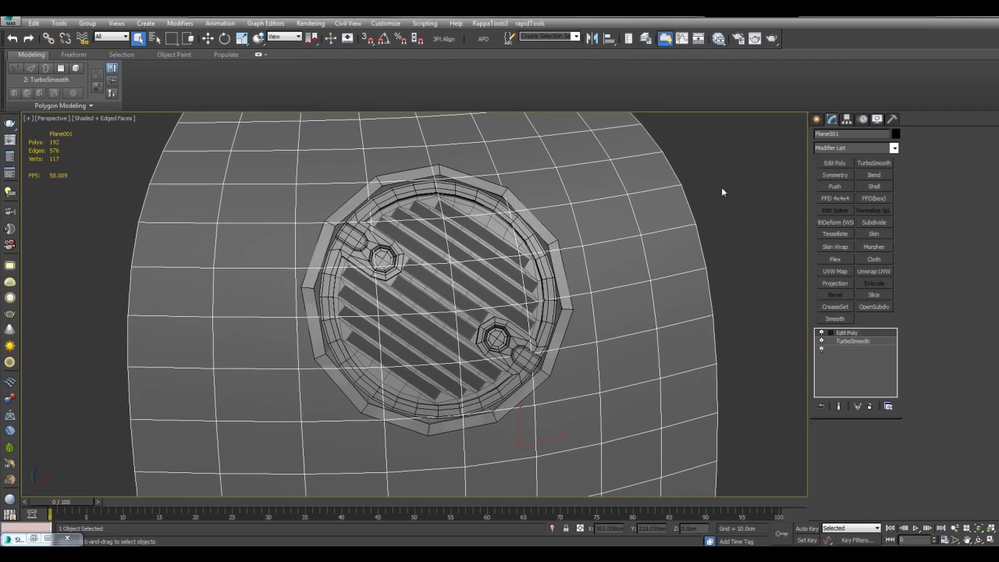
pyautogui.keyDown('alt'); pyautogui.moveTo(461, 235); pyautogui.dragTo(384, 202, button='middle'); pyautogui.keyUp('alt')
# Delete the surface polygons lying beneath and around the grate, opening a hole there.
pyautogui.press('4')
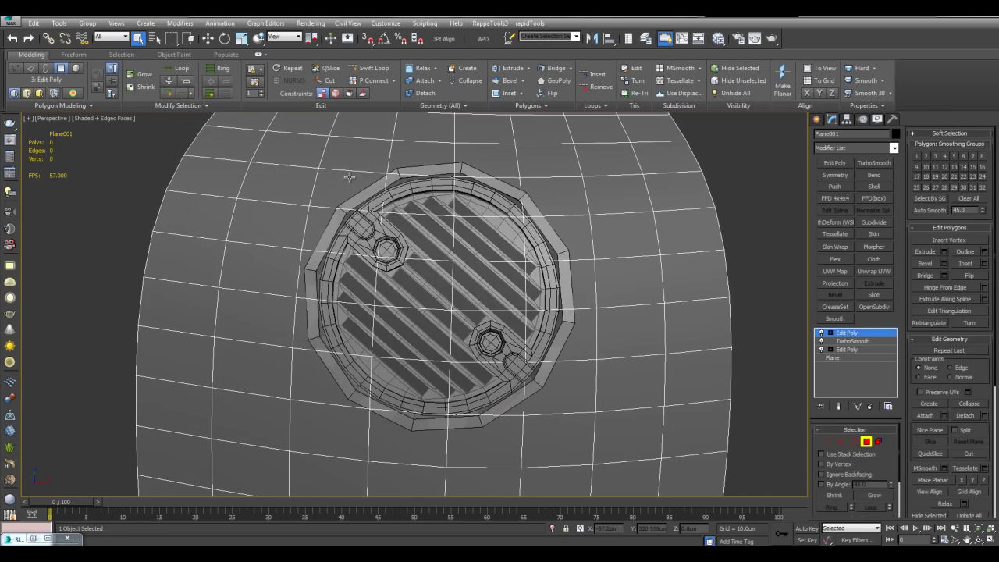
pyautogui.click(349, 177)
pyautogui.moveTo(576, 426); pyautogui.dragTo(567, 433)
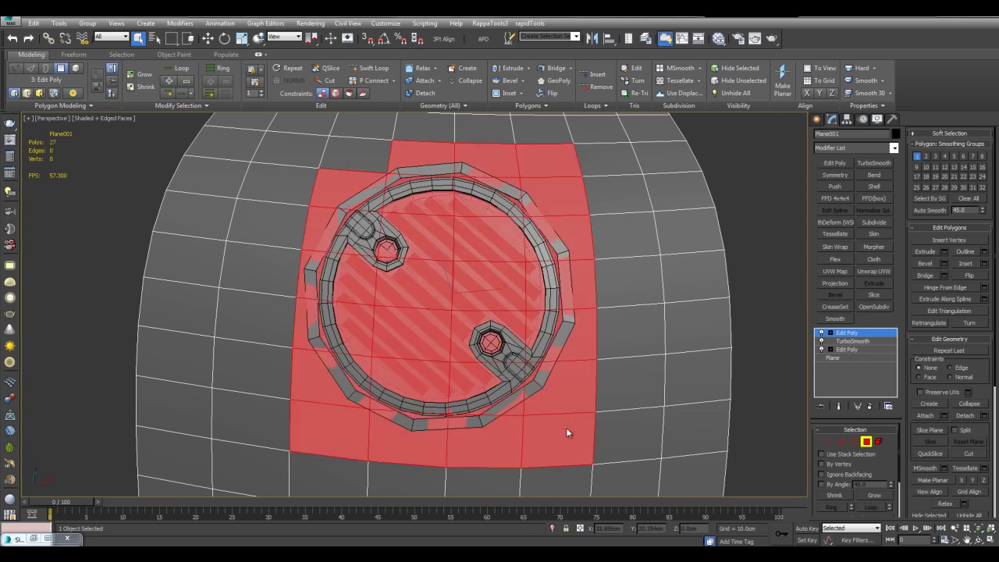
pyautogui.press('Delete')
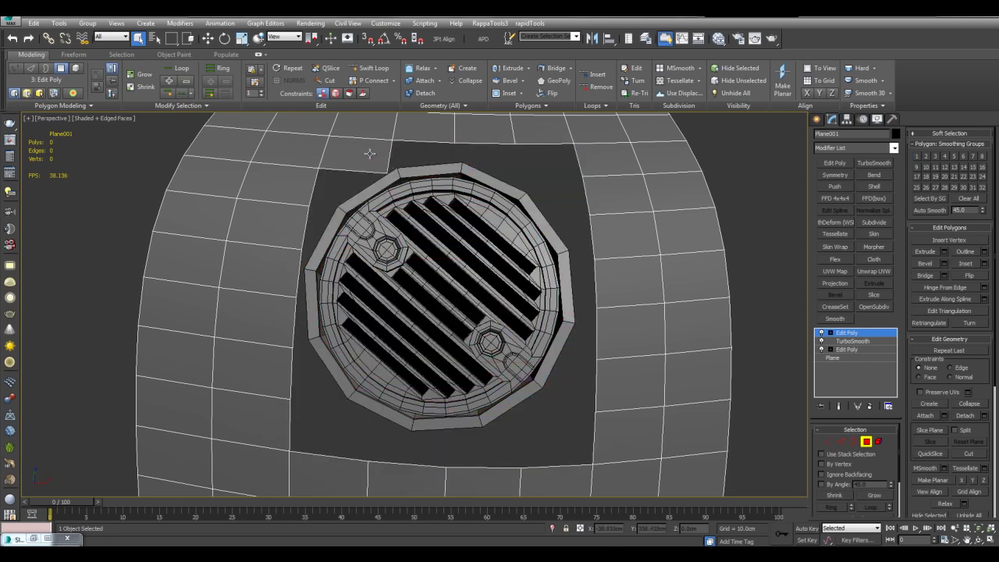
# Attach the round grate to the curved surface mesh.
pyautogui.keyDown('alt'); pyautogui.moveTo(441, 202); pyautogui.dragTo(538, 247, button='middle'); pyautogui.keyUp('alt')
pyautogui.keyDown('alt'); pyautogui.moveTo(873, 328); pyautogui.dragTo(732, 273, button='middle'); pyautogui.keyUp('alt')
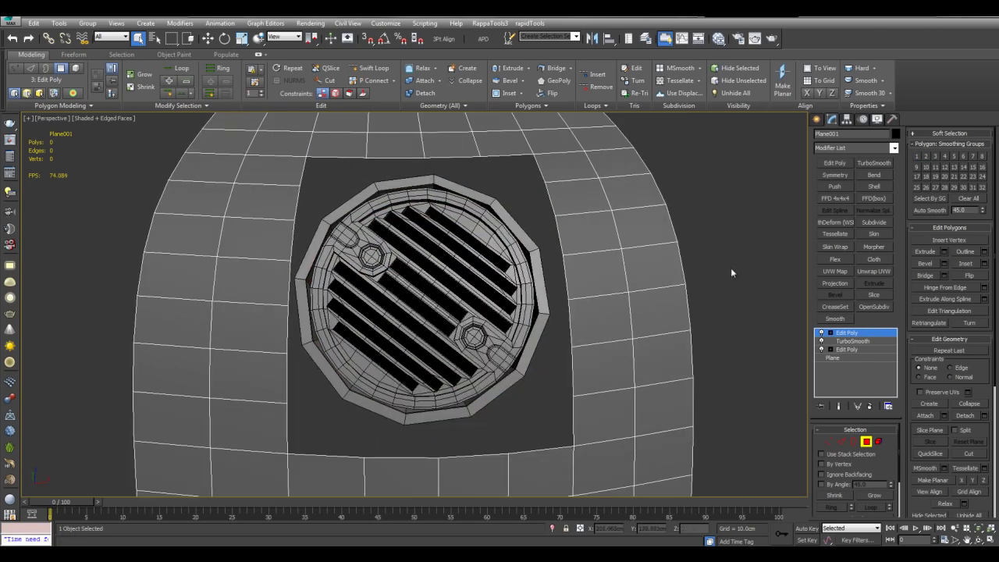
pyautogui.click(924, 416)
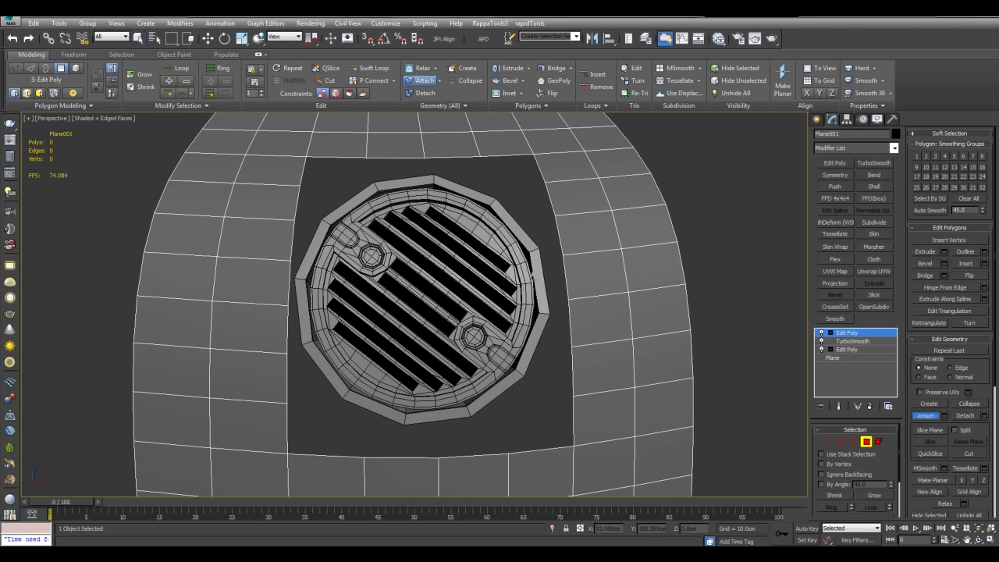
pyautogui.click(500, 236)
pyautogui.rightClick(510, 250)
pyautogui.moveTo(510, 224); pyautogui.dragTo(545, 223, button='middle')
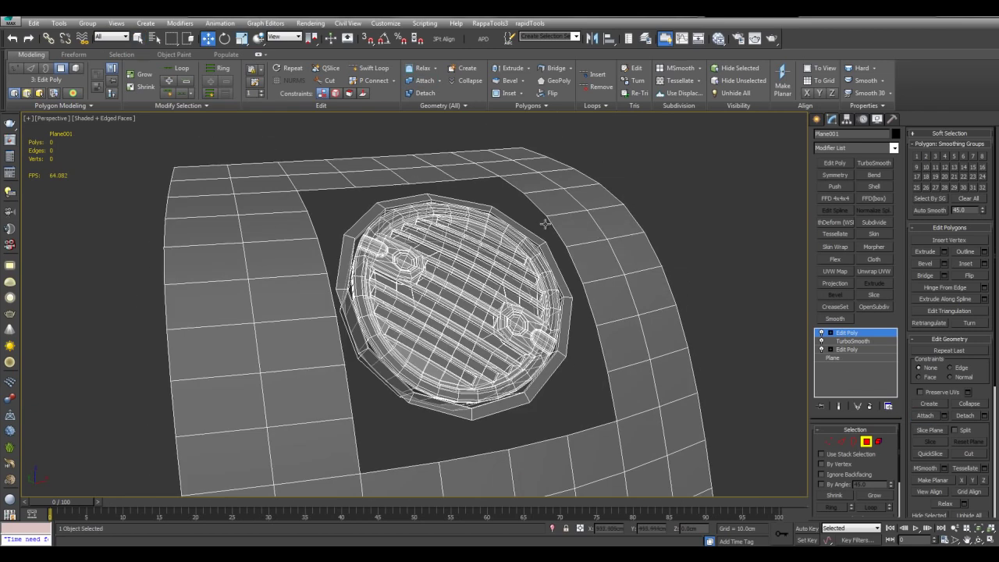
pyautogui.press('q')
# Detach the inner grate elements as a separate object, leaving the outer ring with the curved surface.
pyautogui.keyDown('alt'); pyautogui.moveTo(707, 239); pyautogui.dragTo(615, 291, button='middle'); pyautogui.keyUp('alt')
pyautogui.click(830, 333)
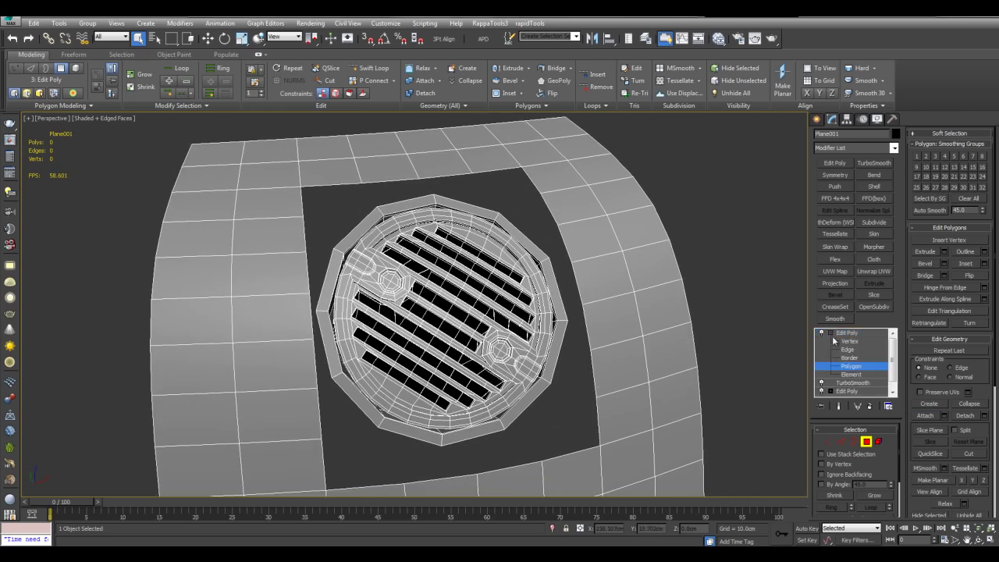
pyautogui.click(847, 375)
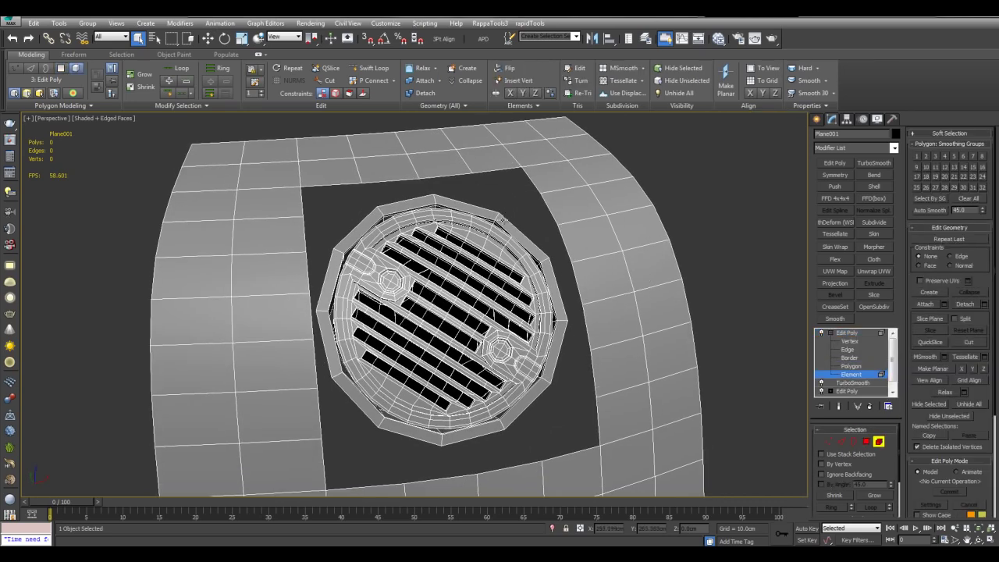
pyautogui.click(501, 221)
pyautogui.keyDown('ctrl'); pyautogui.click(546, 183); pyautogui.keyUp('ctrl')
pyautogui.keyDown('alt'); pyautogui.moveTo(546, 183); pyautogui.dragTo(583, 208, button='middle'); pyautogui.keyUp('alt')
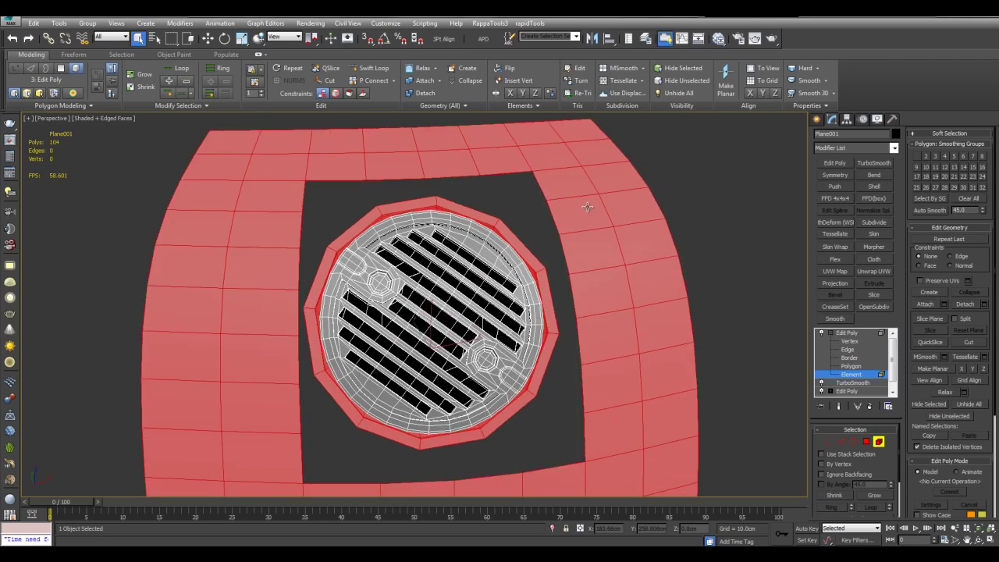
pyautogui.hotkey('ctrl', 'i')
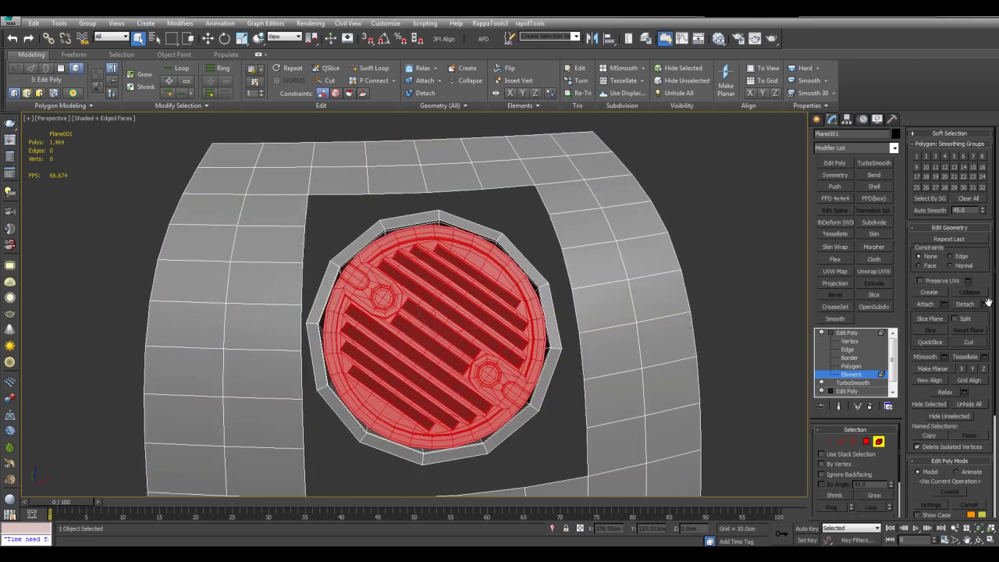
pyautogui.click(986, 305)
pyautogui.click(569, 320)
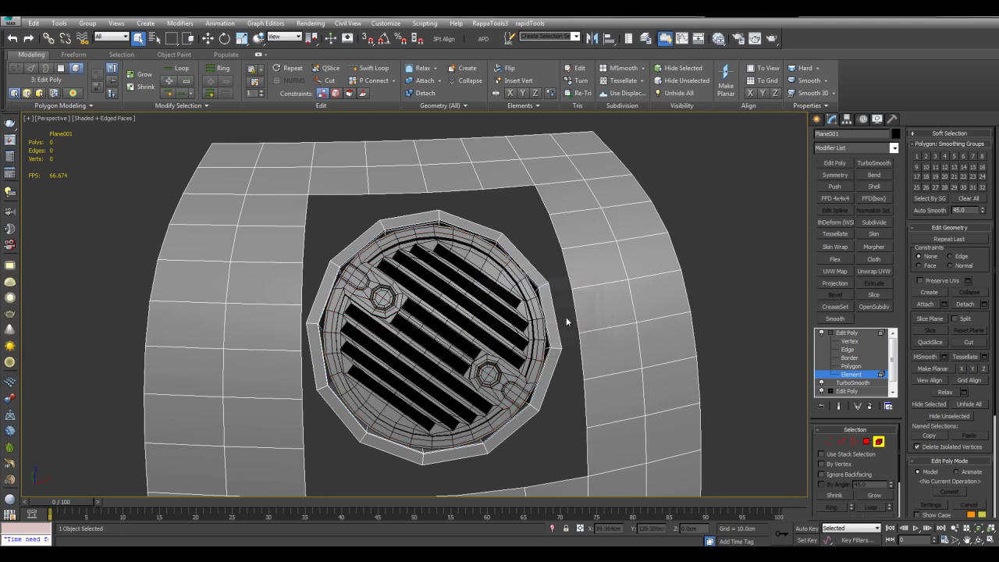
# Bridge a surface edge above the hole to the facing edge on the outer ring.
pyautogui.keyDown('alt'); pyautogui.moveTo(569, 319); pyautogui.dragTo(498, 213, button='middle'); pyautogui.keyUp('alt')
pyautogui.press('2')
pyautogui.click(498, 210)
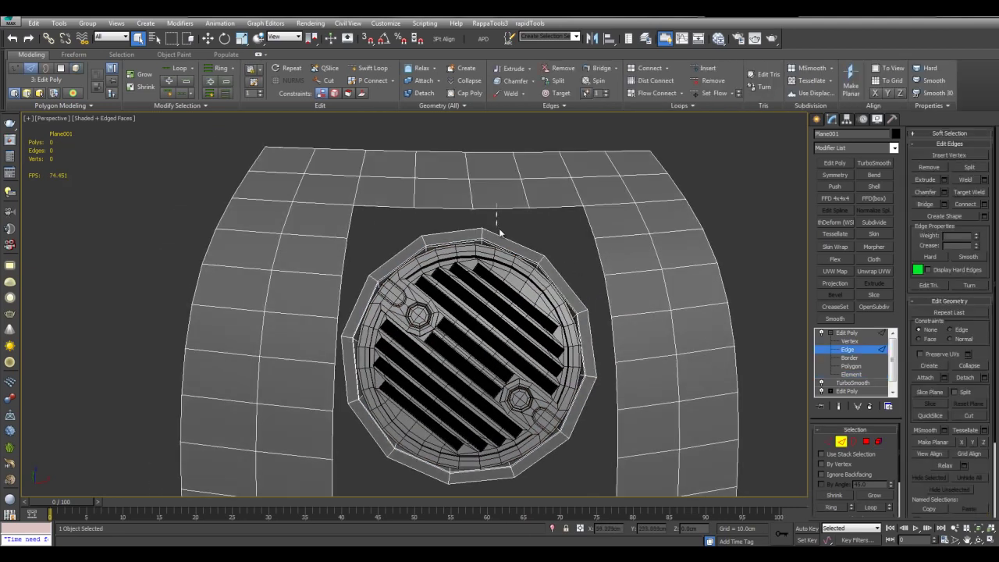
pyautogui.keyDown('ctrl'); pyautogui.click(502, 239); pyautogui.keyUp('ctrl')
pyautogui.click(985, 204)
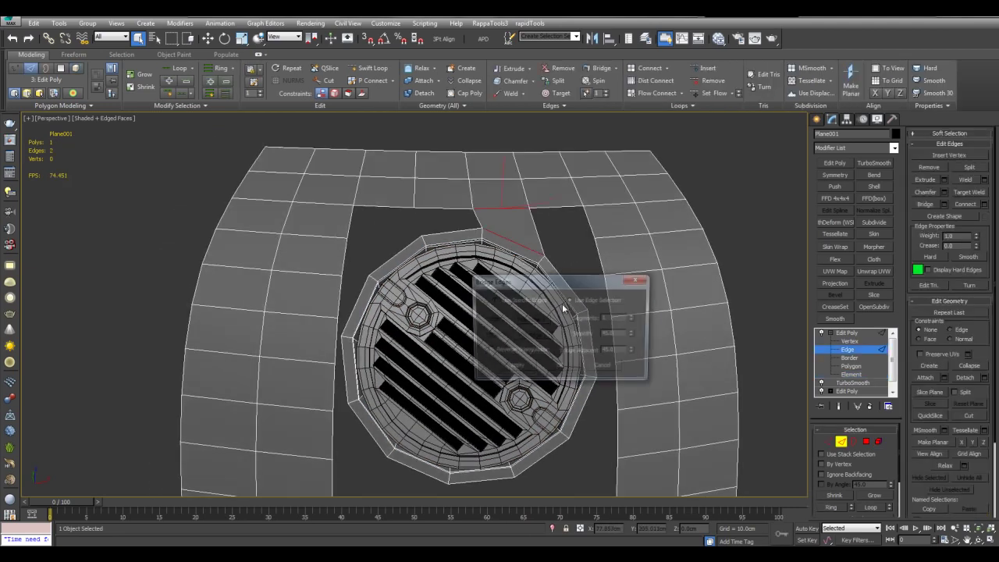
pyautogui.click(605, 368)
# Cap the remaining open border between the ring and the curved surface.
pyautogui.click(853, 360)
pyautogui.click(590, 225)
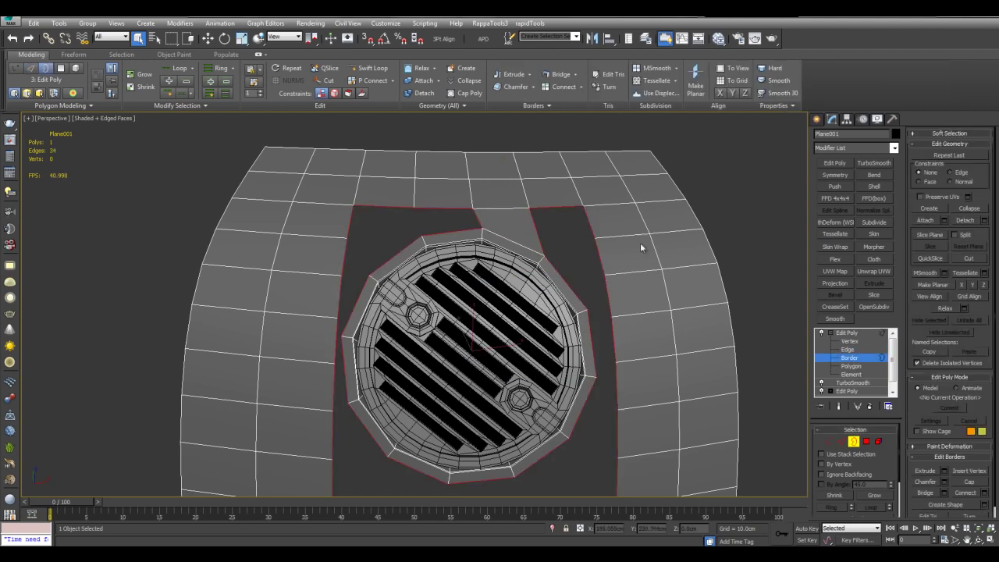
pyautogui.hotkey('alt', 'p')
# Connect the ring's upper and left corner vertices to neighbouring surface vertices across the cap.
pyautogui.press('1')
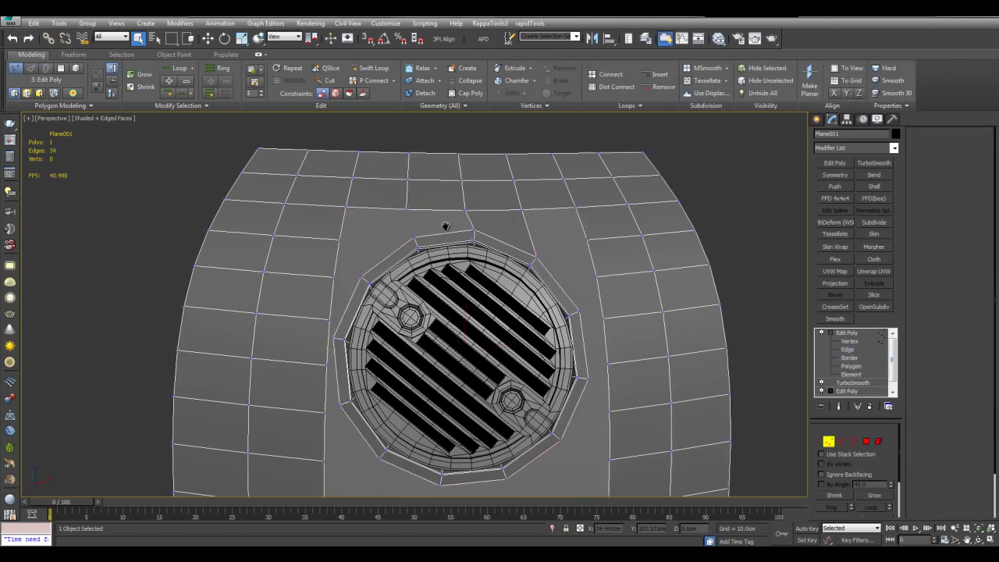
pyautogui.scroll(3, 435, 203)
pyautogui.moveTo(463, 222); pyautogui.dragTo(431, 200, button='middle')
pyautogui.hotkey('ctrl', 'shift', 'e')
pyautogui.click(470, 231)
pyautogui.moveTo(419, 262); pyautogui.dragTo(438, 235, button='middle')
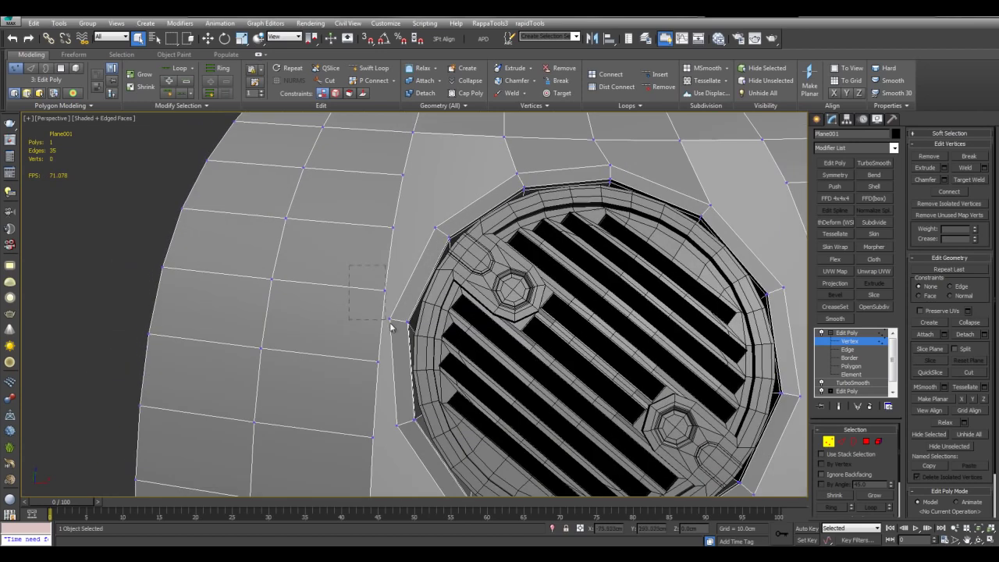
pyautogui.hotkey('ctrl', 'shift', 'e')
# Slide the surface vertex beside the ring's left corner downward, using the Face constraint.
pyautogui.moveTo(368, 282); pyautogui.dragTo(394, 305)
pyautogui.press('w')
pyautogui.moveTo(402, 295); pyautogui.dragTo(419, 281, button='middle')
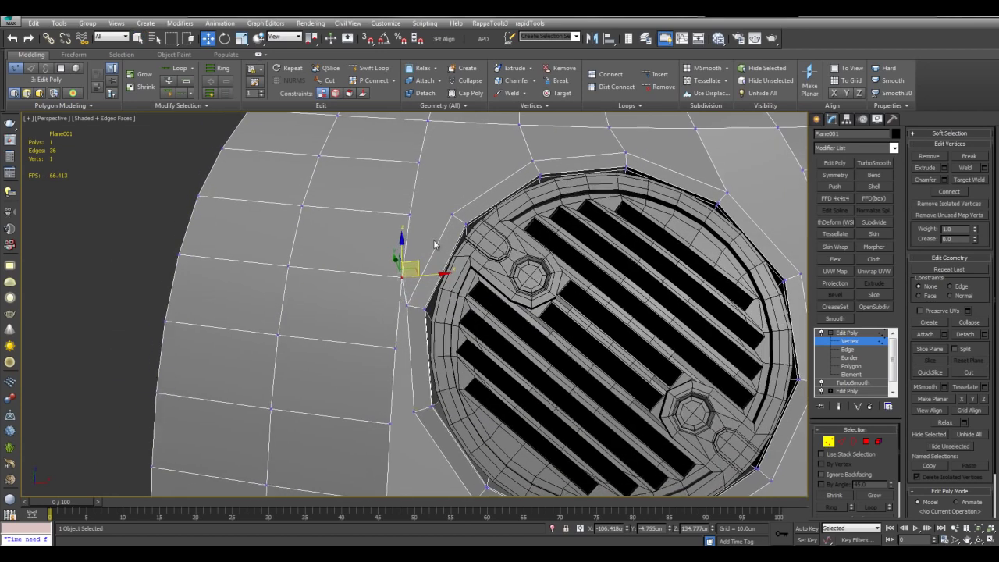
pyautogui.keyDown('alt'); pyautogui.moveTo(437, 245); pyautogui.dragTo(457, 225, button='middle'); pyautogui.keyUp('alt')
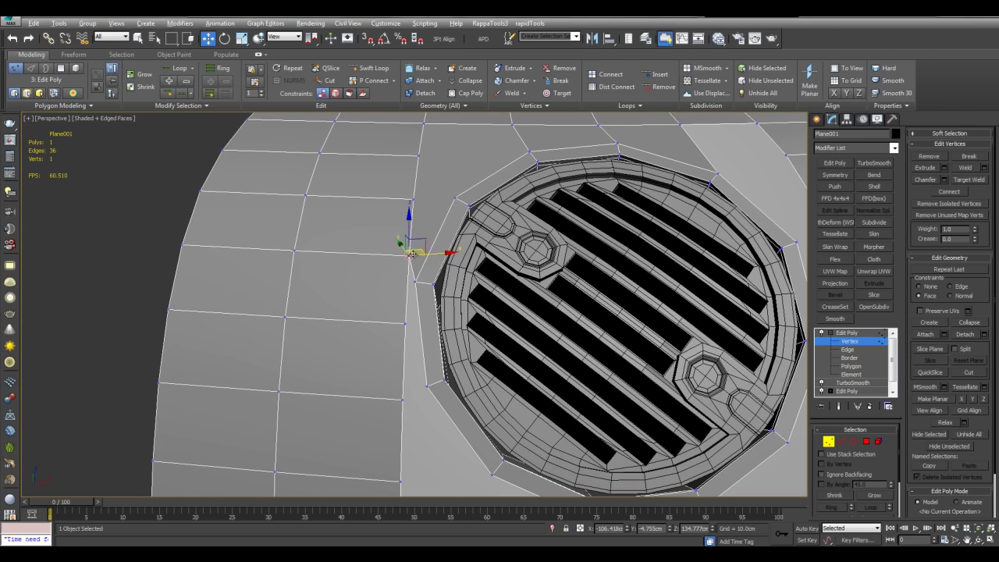
pyautogui.keyDown('alt'); pyautogui.moveTo(413, 253); pyautogui.dragTo(420, 256, button='middle'); pyautogui.keyUp('alt')
pyautogui.moveTo(419, 256); pyautogui.dragTo(407, 277)
pyautogui.keyDown('alt'); pyautogui.moveTo(407, 276); pyautogui.dragTo(417, 251, button='middle'); pyautogui.keyUp('alt')
pyautogui.scroll(-2, 484, 253)
pyautogui.press('q')
# Connect the ring's lower-left and bottom corner vertices to the nearest vertices on the hole's edge.
pyautogui.click(618, 249)
pyautogui.keyDown('alt'); pyautogui.moveTo(618, 249); pyautogui.dragTo(635, 241, button='middle'); pyautogui.keyUp('alt')
pyautogui.scroll(2, 636, 242)
pyautogui.keyDown('alt'); pyautogui.moveTo(466, 253); pyautogui.dragTo(450, 265, button='middle'); pyautogui.keyUp('alt')
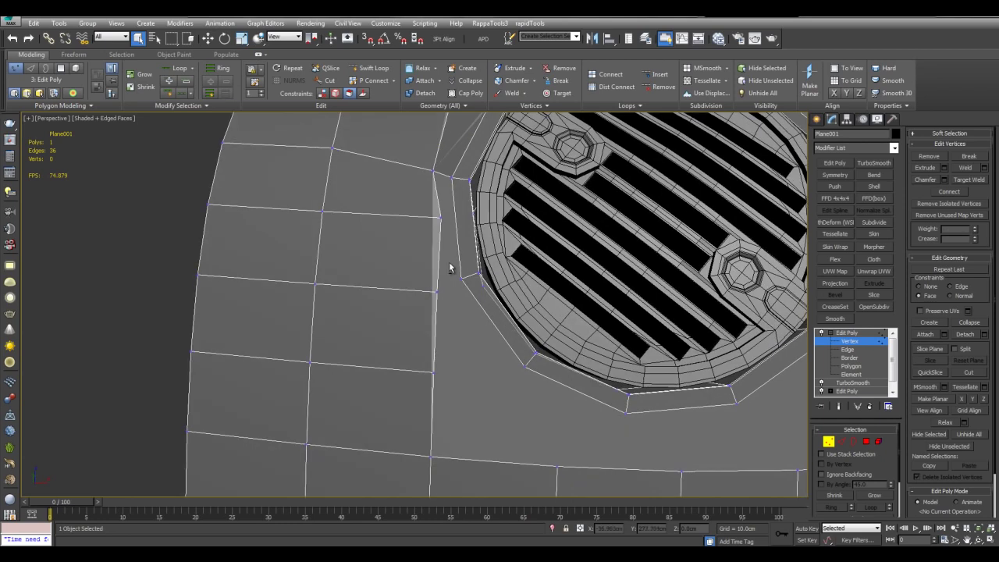
pyautogui.moveTo(469, 305); pyautogui.dragTo(470, 306)
pyautogui.moveTo(471, 306); pyautogui.dragTo(479, 284, button='middle')
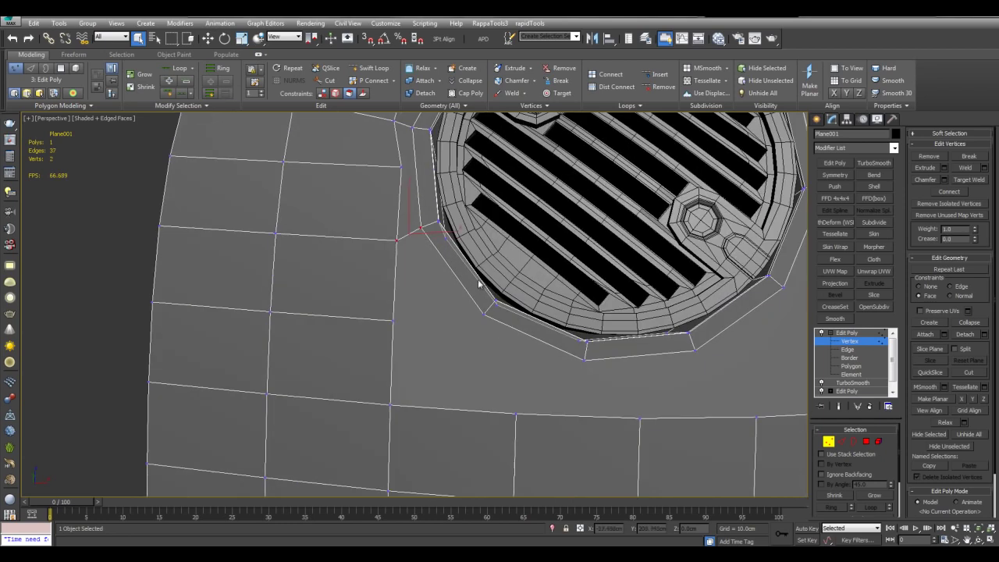
pyautogui.moveTo(488, 347); pyautogui.dragTo(487, 348)
pyautogui.hotkey('ctrl', 'shift', 'e')
pyautogui.hotkey('ctrl', 'shift', 'e')
pyautogui.moveTo(683, 410); pyautogui.dragTo(547, 394, button='middle')
pyautogui.hotkey('ctrl', 'shift', 'e')
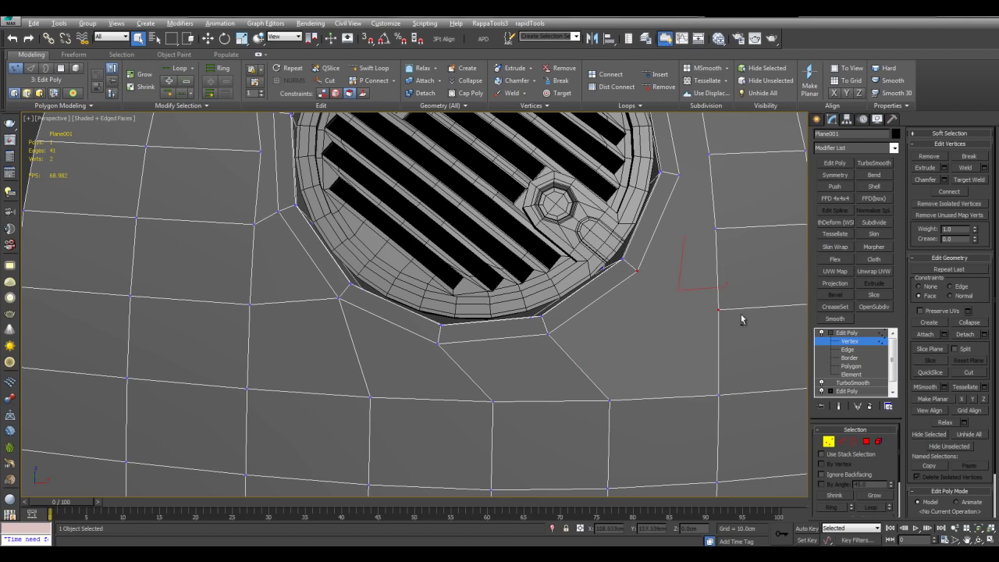
# Connect the ring's lower-right, right and upper-right corner vertices to the adjacent surface vertices.
pyautogui.hotkey('ctrl', 'shift', 'e')
pyautogui.moveTo(733, 187); pyautogui.dragTo(701, 266, button='middle')
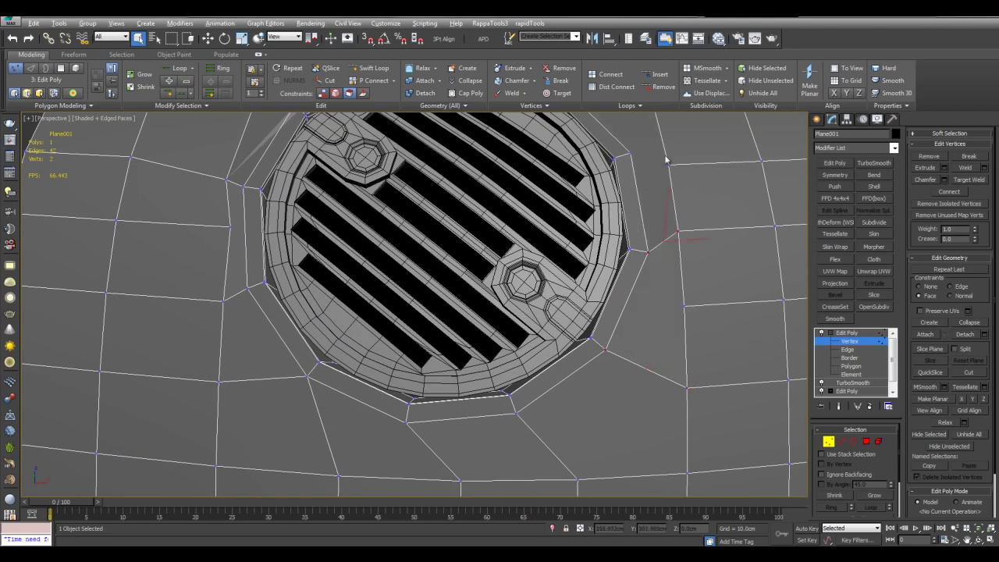
pyautogui.hotkey('ctrl', 'shift', 'e')
pyautogui.keyDown('alt'); pyautogui.moveTo(666, 160); pyautogui.dragTo(575, 201, button='middle'); pyautogui.keyUp('alt')
pyautogui.hotkey('ctrl', 'shift', 'e')
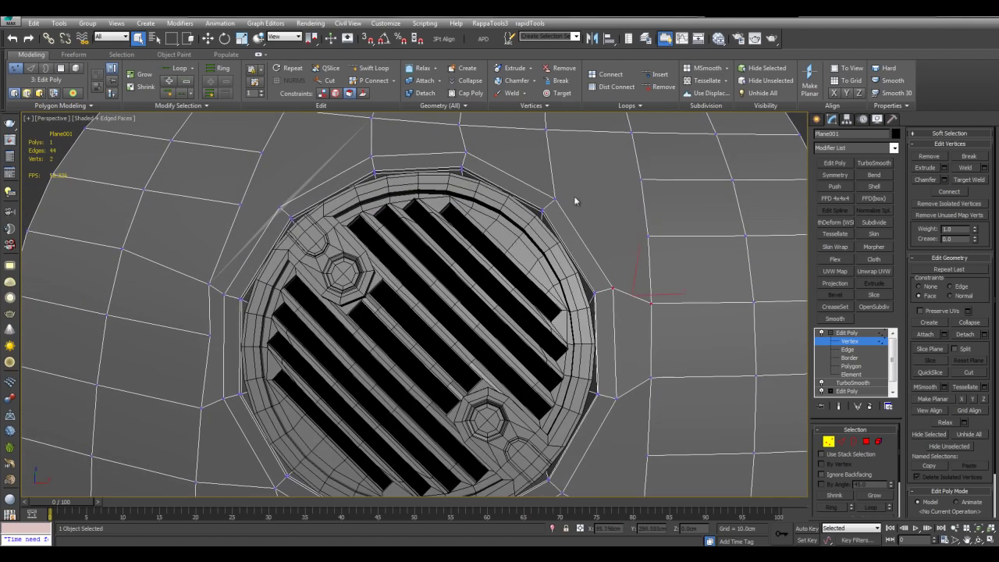
pyautogui.click(667, 211)
# Connect the ring's upper-left corner vertex to the nearby surface vertex.
pyautogui.keyDown('alt'); pyautogui.moveTo(666, 211); pyautogui.dragTo(609, 258, button='middle'); pyautogui.keyUp('alt')
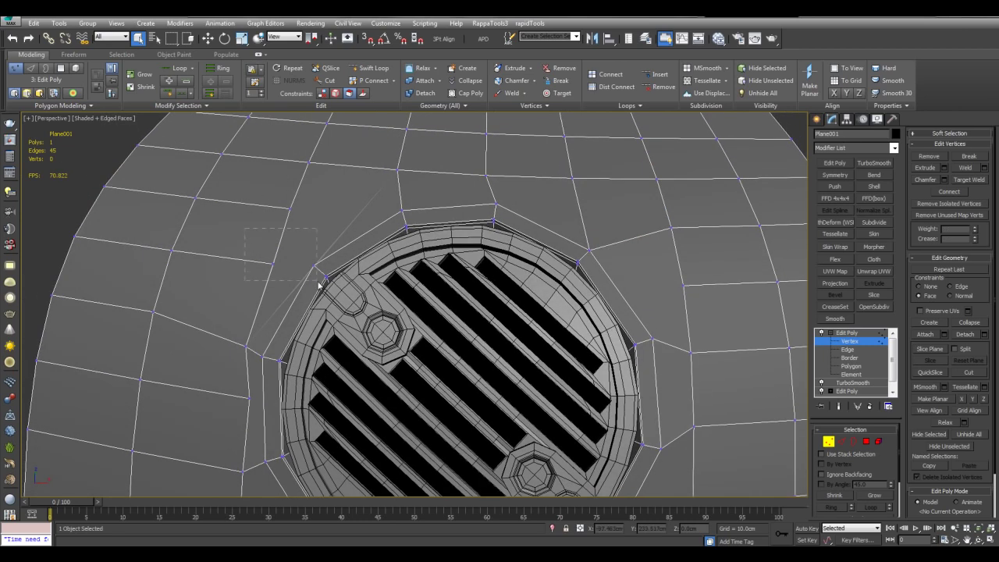
pyautogui.moveTo(318, 286); pyautogui.dragTo(327, 283)
pyautogui.hotkey('ctrl', 'shift', 'e')
pyautogui.keyDown('alt'); pyautogui.moveTo(328, 281); pyautogui.dragTo(530, 243, button='middle'); pyautogui.keyUp('alt')
pyautogui.click(476, 262)
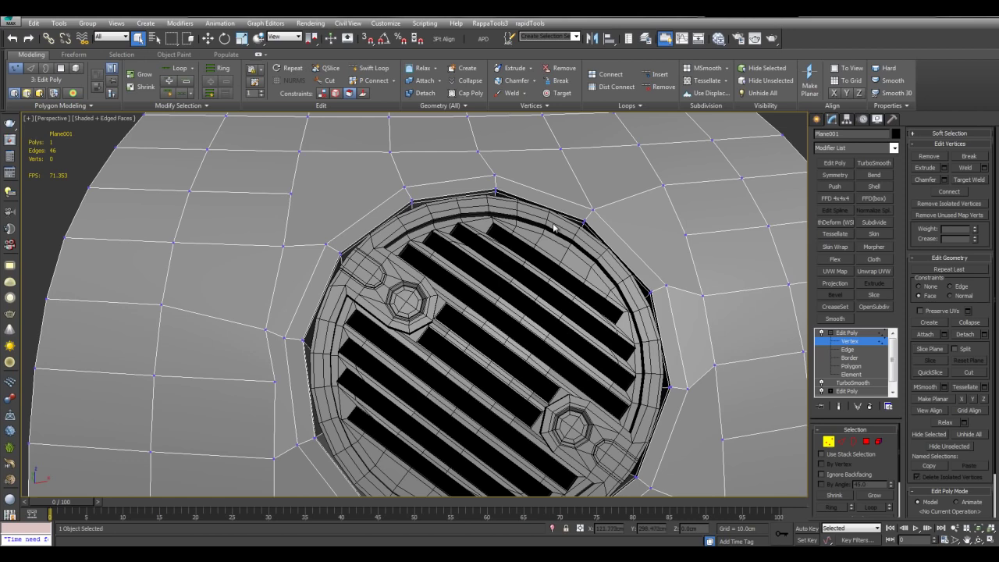
# End vertex editing and collapse the curved surface's modifier stack into an Editable Poly.
pyautogui.scroll(-3, 531, 211)
pyautogui.press('1')
pyautogui.moveTo(630, 276); pyautogui.dragTo(640, 248, button='middle')
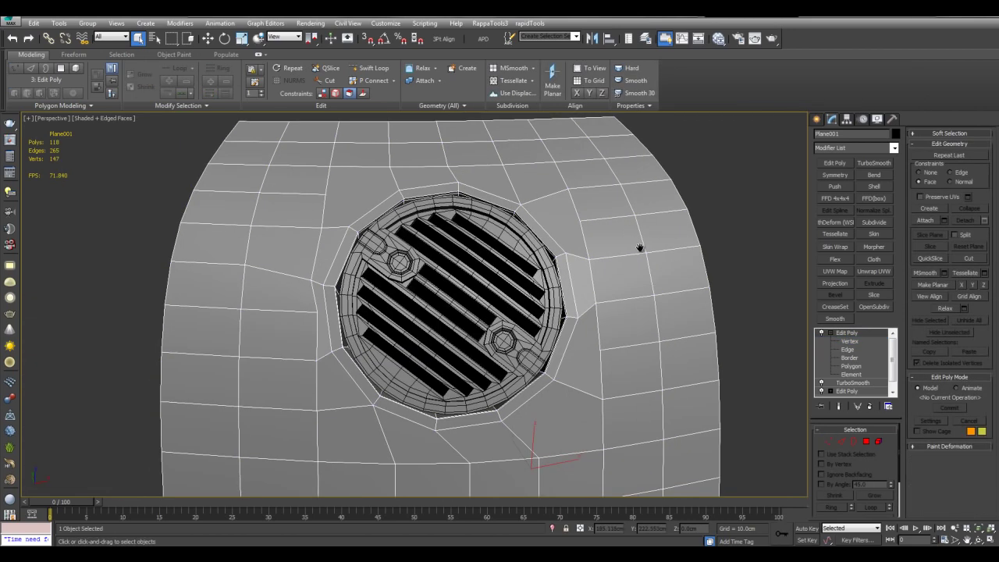
pyautogui.rightClick(854, 334)
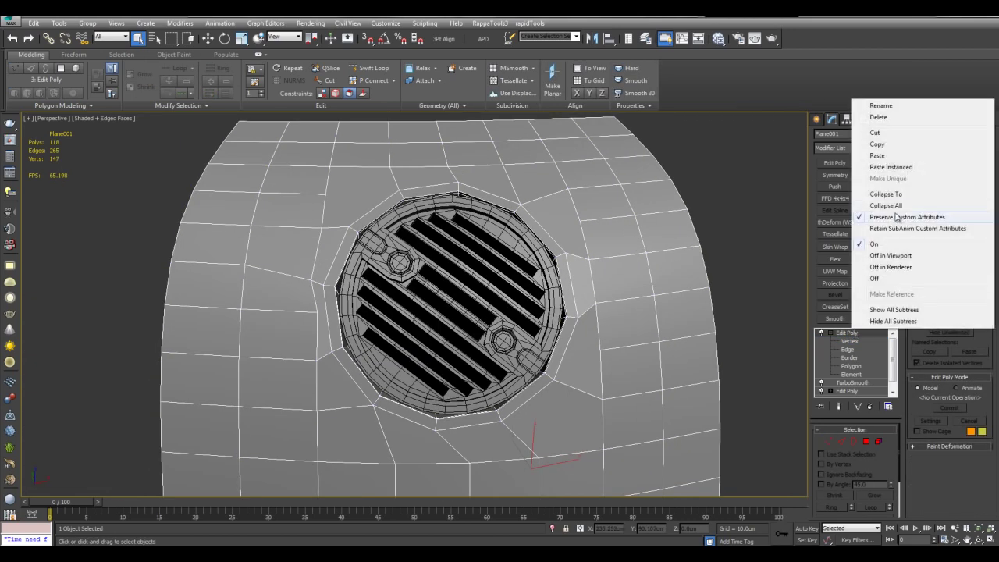
pyautogui.click(886, 195)
# Clear the edge selection and add a TurboSmooth modifier to the curved surface.
pyautogui.keyDown('alt'); pyautogui.moveTo(484, 273); pyautogui.dragTo(509, 260, button='middle'); pyautogui.keyUp('alt')
pyautogui.press('2')
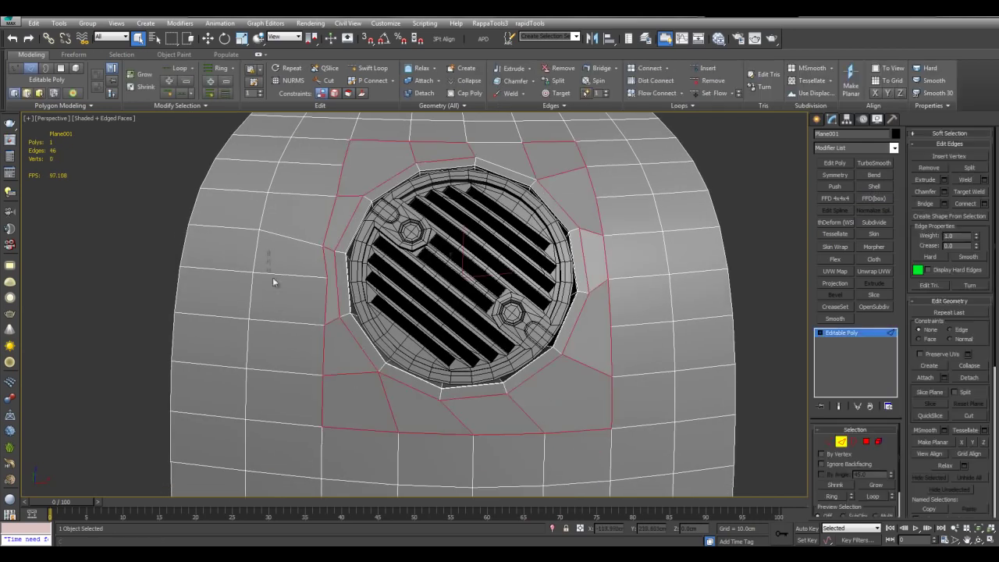
pyautogui.click(274, 274)
pyautogui.moveTo(401, 261); pyautogui.dragTo(603, 300, button='middle')
pyautogui.hotkey('alt', 'l')
pyautogui.click(458, 314)
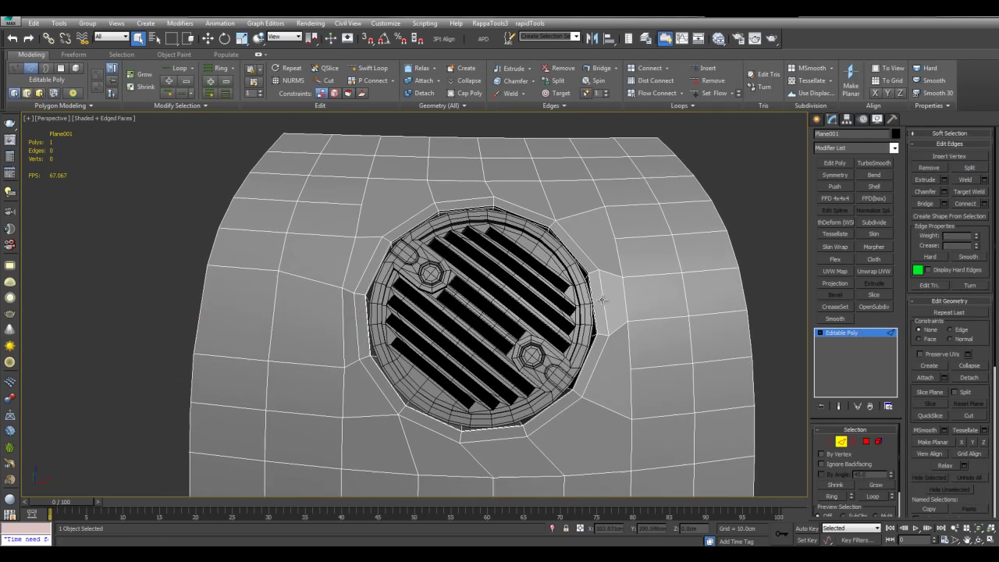
pyautogui.press('2')
pyautogui.click(885, 166)
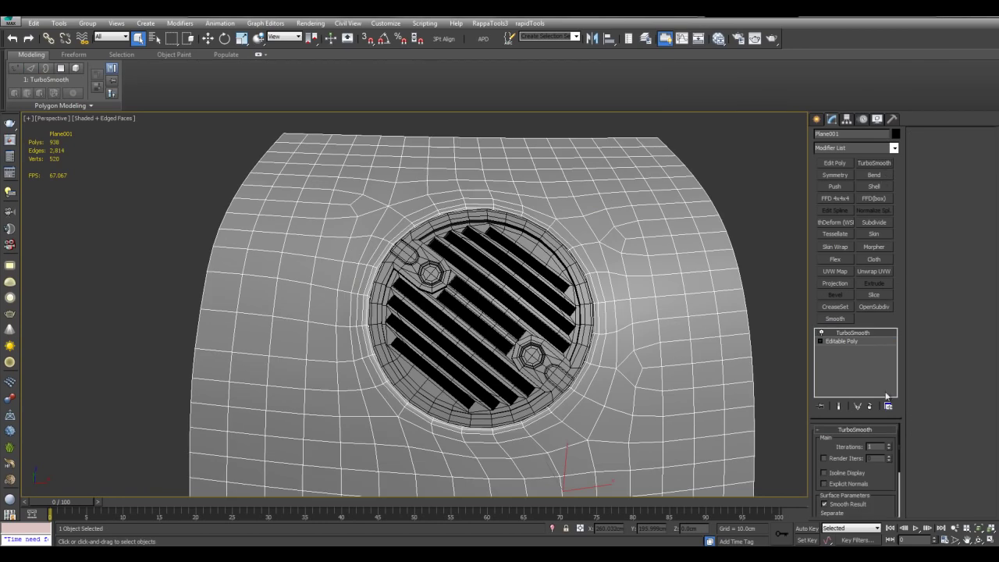
# Raise the curved surface's TurboSmooth iterations by one level and check its shading without the edge overlay.
pyautogui.press('F4')
pyautogui.click(889, 445)
pyautogui.scroll(-4, 678, 321)
pyautogui.keyDown('alt'); pyautogui.moveTo(678, 321); pyautogui.dragTo(673, 279, button='middle'); pyautogui.keyUp('alt')
pyautogui.press('F4')
# Return to the Editable Poly level and apply Set Flow to the horizontal two-edge row beside the grate's upper-right side.
pyautogui.click(842, 341)
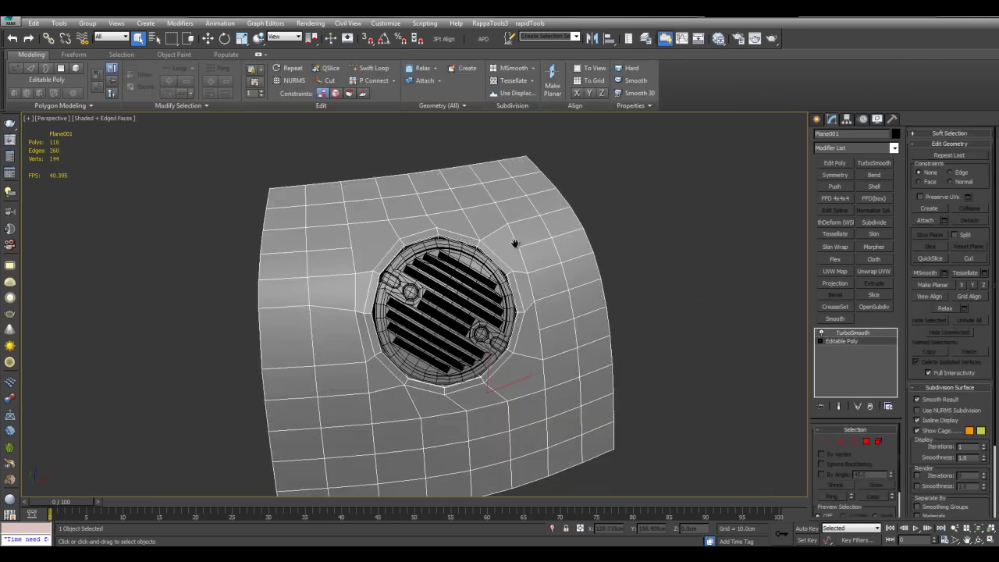
pyautogui.scroll(4, 518, 242)
pyautogui.press('1')
pyautogui.keyDown('alt'); pyautogui.moveTo(543, 255); pyautogui.dragTo(481, 258, button='middle'); pyautogui.keyUp('alt')
pyautogui.scroll(4, 448, 228)
pyautogui.keyDown('alt'); pyautogui.moveTo(449, 228); pyautogui.dragTo(372, 223, button='middle'); pyautogui.keyUp('alt')
pyautogui.click(695, 258)
pyautogui.moveTo(703, 266); pyautogui.dragTo(606, 282, button='middle')
pyautogui.moveTo(693, 298); pyautogui.dragTo(576, 251, button='middle')
pyautogui.press('2')
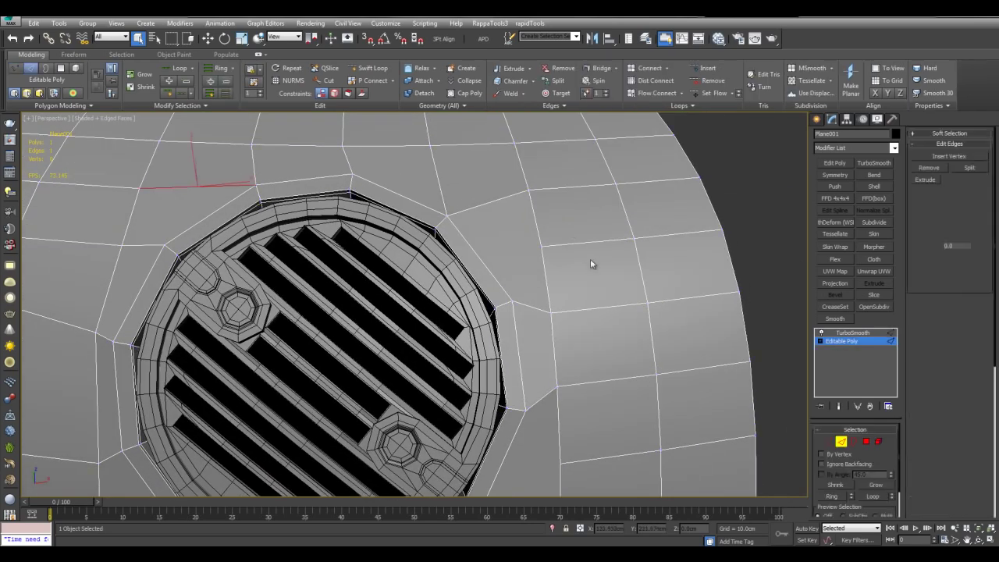
pyautogui.click(598, 261)
pyautogui.click(587, 298)
pyautogui.keyDown('ctrl'); pyautogui.click(685, 293); pyautogui.keyUp('ctrl')
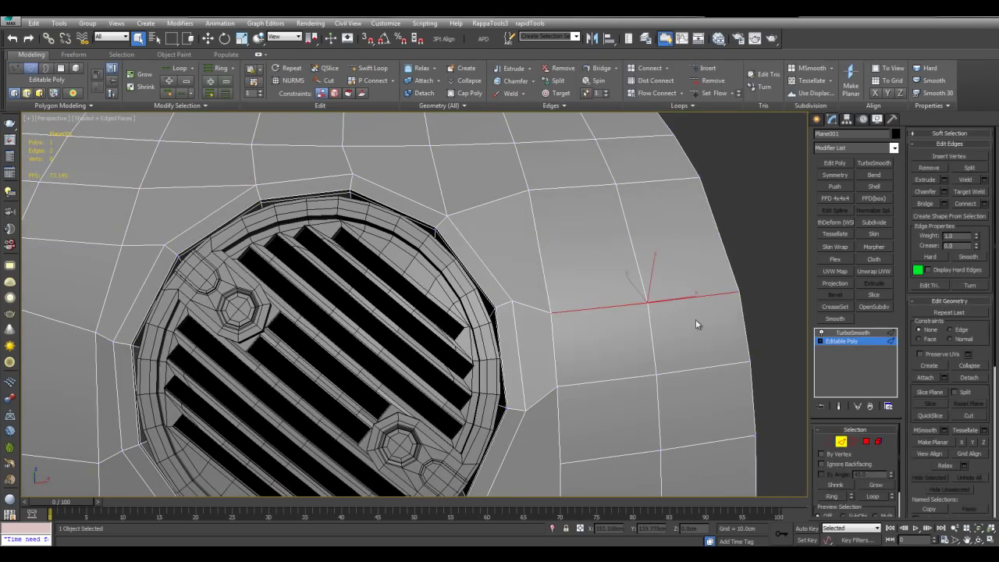
pyautogui.moveTo(639, 297)
pyautogui.mouseDown(button='middle')
pyautogui.moveTo(630, 284)
pyautogui.moveTo(630, 303)
pyautogui.mouseUp(button='middle')
pyautogui.click(708, 95)
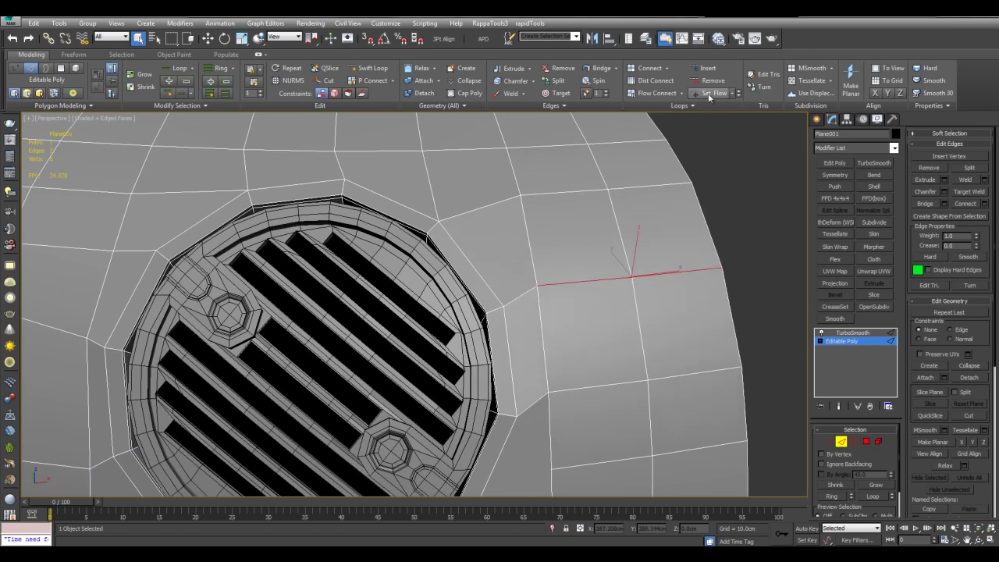
# Apply Set Flow to the lower horizontal edge rows right of the grate and clear the edge selection.
pyautogui.moveTo(632, 364); pyautogui.dragTo(605, 282, button='middle')
pyautogui.moveTo(596, 332); pyautogui.dragTo(604, 294, button='middle')
pyautogui.click(604, 296)
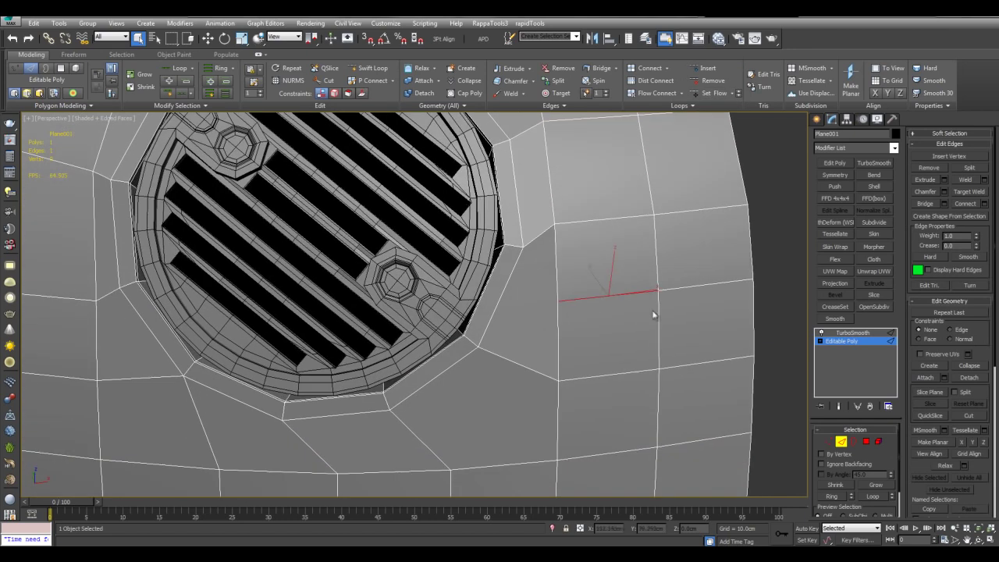
pyautogui.click(609, 218)
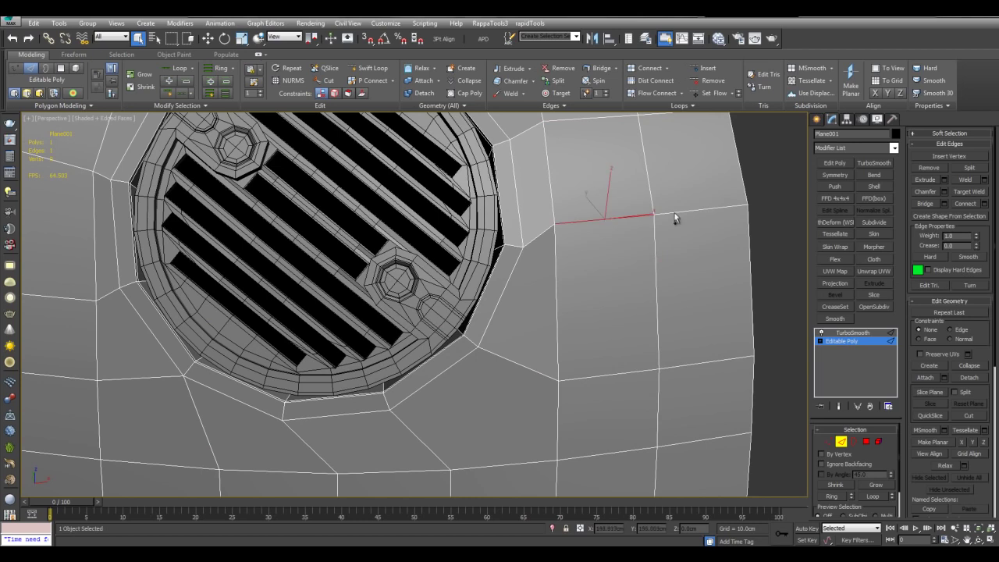
pyautogui.press(';')
pyautogui.click(567, 263)
# Turn off the curved surface's cage display and check its shading without the edge overlay.
pyautogui.press('F4')
pyautogui.scroll(-3, 528, 269)
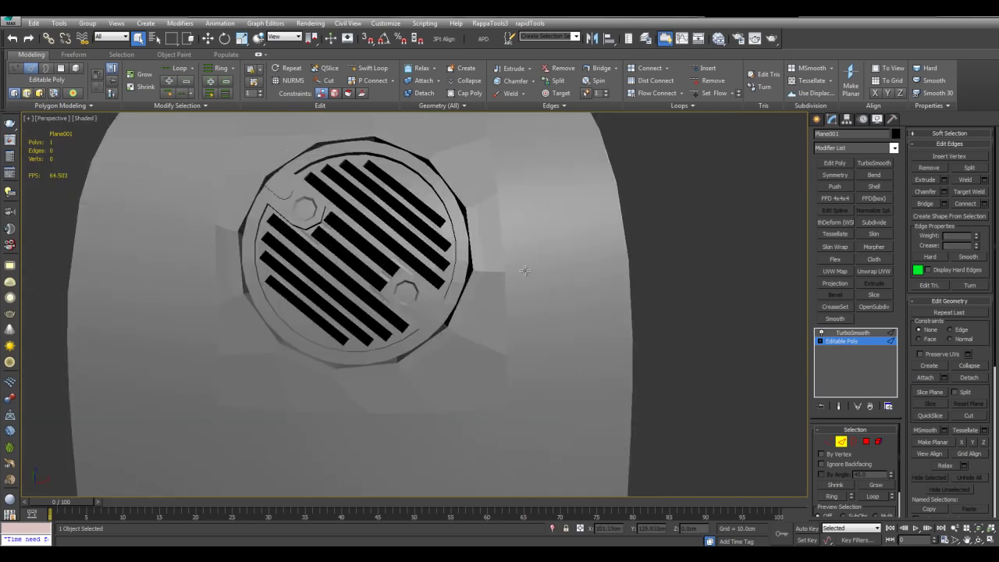
pyautogui.press('`')
pyautogui.moveTo(462, 265); pyautogui.dragTo(624, 288, button='middle')
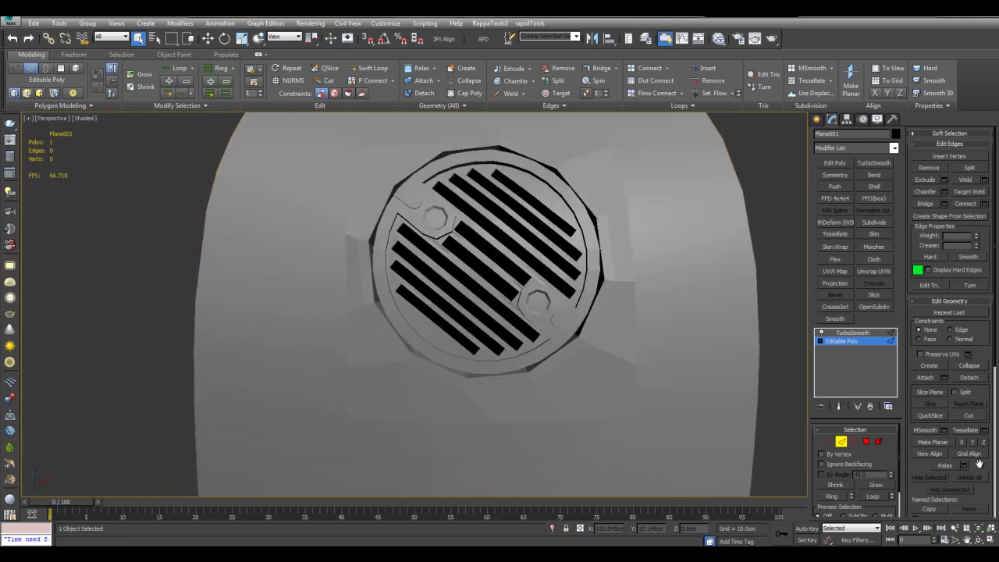
pyautogui.scroll(-4, 979, 464)
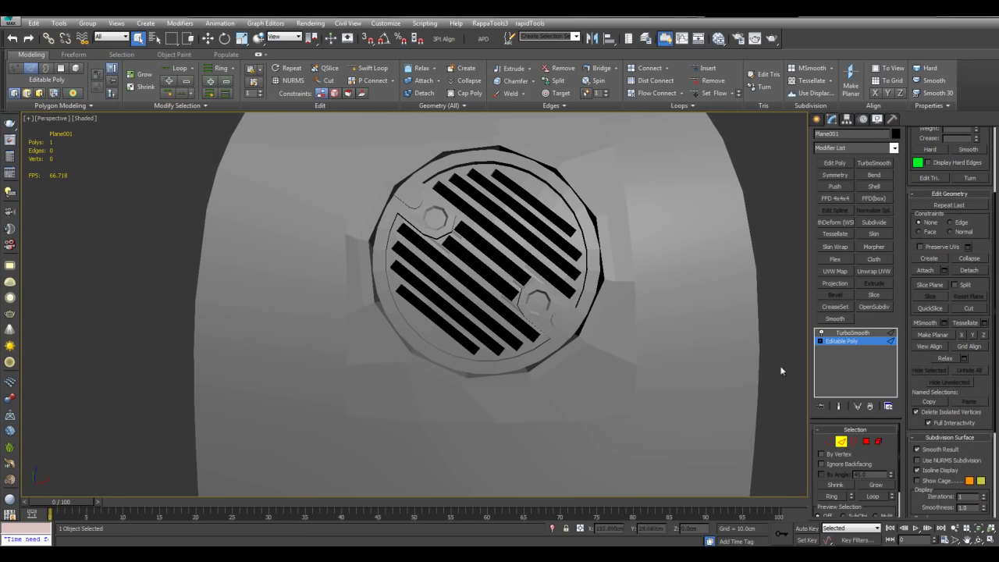
# Add a vertical edge loop with Swift Loop in the polygon column below the grate's lower-right side.
pyautogui.press('F4')
pyautogui.keyDown('alt'); pyautogui.moveTo(705, 305); pyautogui.dragTo(641, 413, button='middle'); pyautogui.keyUp('alt')
pyautogui.moveTo(642, 413); pyautogui.dragTo(521, 329, button='middle')
pyautogui.hotkey('alt', 's')
pyautogui.click(446, 311)
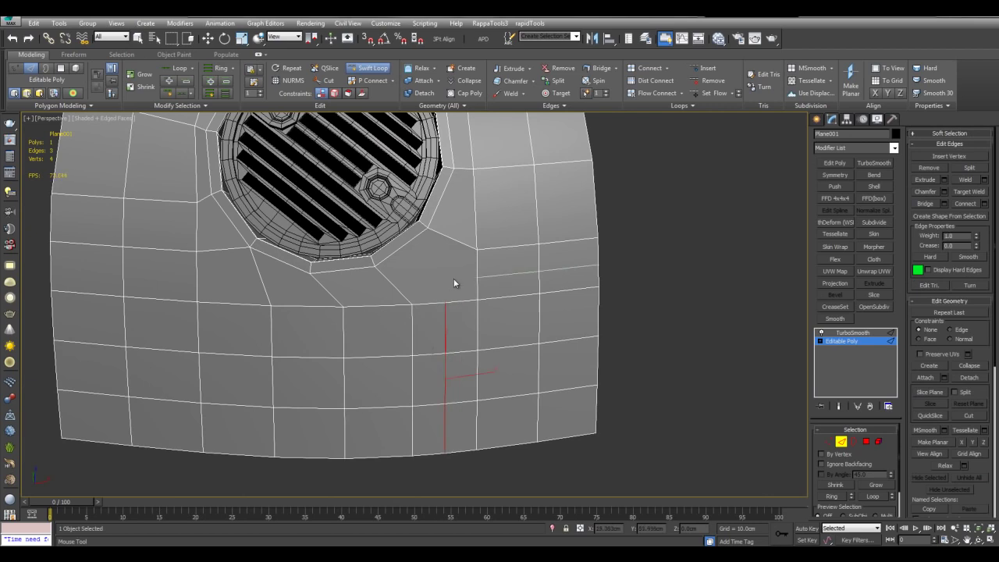
pyautogui.rightClick(454, 280)
# Connect the ring's lower-right corner vertex to the top vertex of the new vertical loop and check the shading.
pyautogui.scroll(3, 455, 288)
pyautogui.press('1')
pyautogui.press('q')
pyautogui.click(443, 223)
pyautogui.keyDown('ctrl'); pyautogui.click(469, 339); pyautogui.keyUp('ctrl')
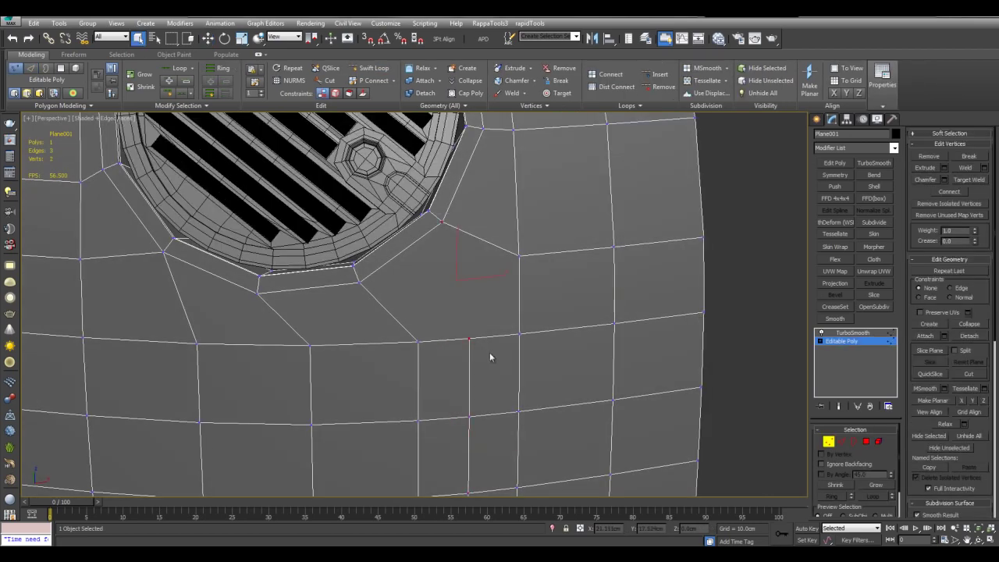
pyautogui.hotkey('ctrl', 'shift', 'e')
pyautogui.moveTo(494, 297); pyautogui.dragTo(528, 257, button='middle')
pyautogui.scroll(-3, 498, 305)
pyautogui.press('F4')
# Apply Set Flow to the two-edge horizontal rows left of the grate and at its upper-right side.
pyautogui.moveTo(486, 214); pyautogui.dragTo(506, 306, button='middle')
pyautogui.press('F4')
pyautogui.moveTo(284, 232); pyautogui.dragTo(374, 287, button='middle')
pyautogui.press('2')
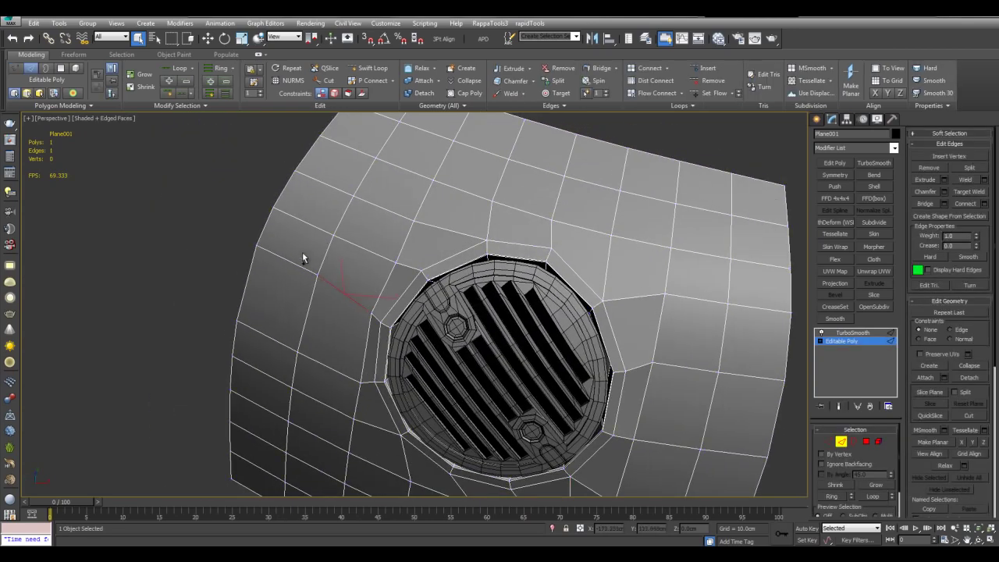
pyautogui.keyDown('alt'); pyautogui.moveTo(528, 311); pyautogui.dragTo(544, 338, button='middle'); pyautogui.keyUp('alt')
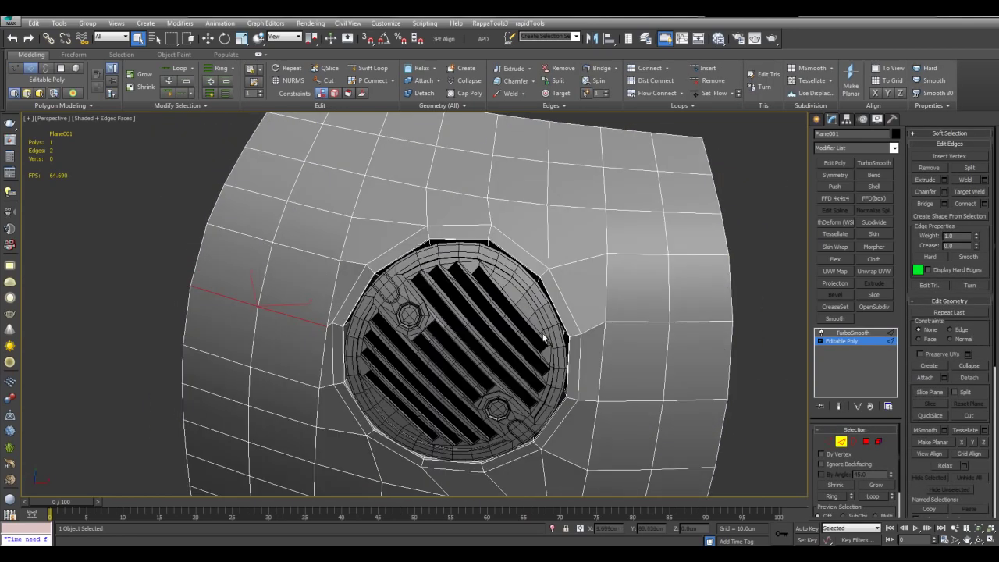
pyautogui.click(629, 254)
pyautogui.keyDown('ctrl'); pyautogui.click(690, 255); pyautogui.keyUp('ctrl')
pyautogui.moveTo(374, 213); pyautogui.dragTo(406, 261, button='middle')
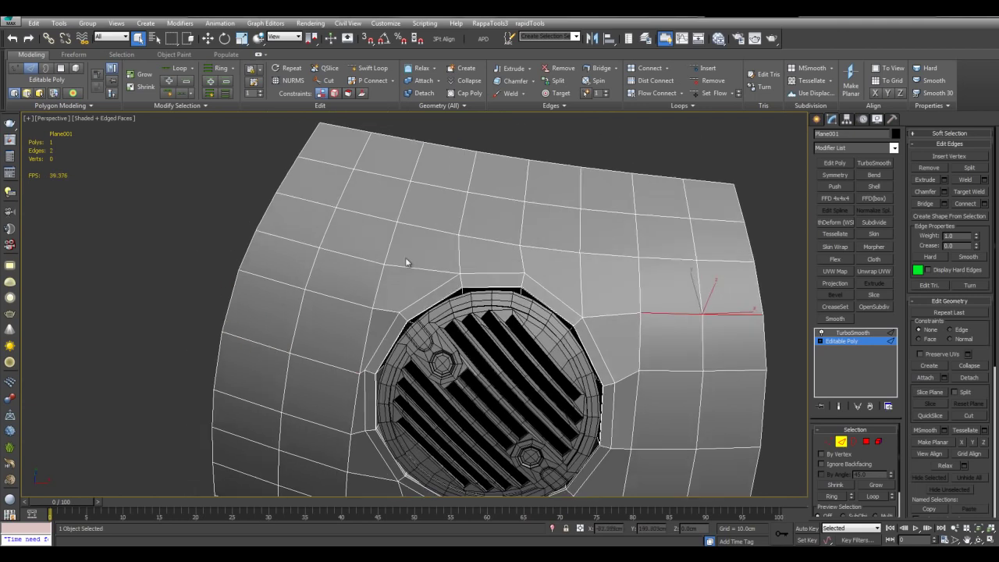
# Apply Set Flow to the upper-left and right-hand two-edge rows, clear the selection, and check the shading.
pyautogui.click(353, 263)
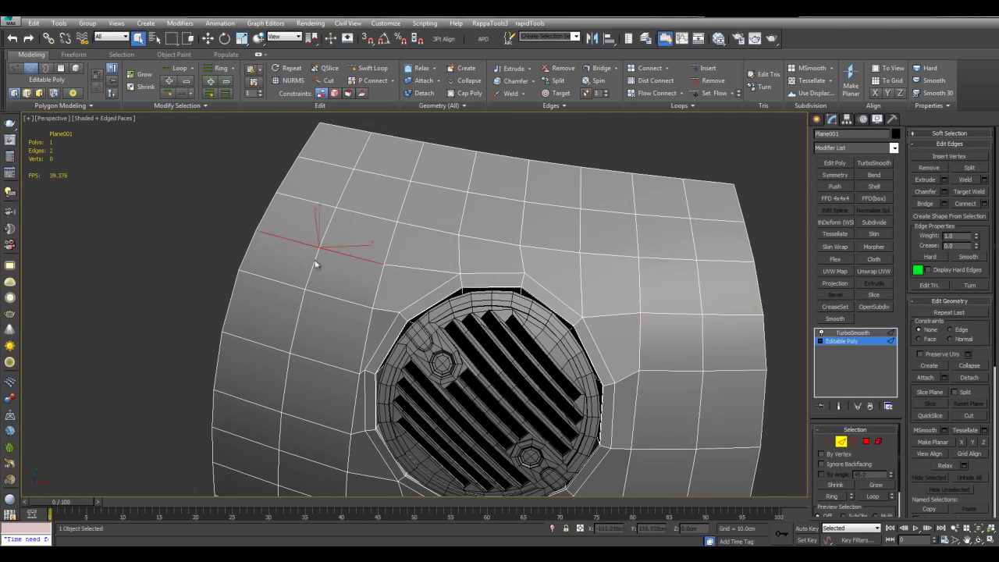
pyautogui.click(670, 361)
pyautogui.keyDown('ctrl'); pyautogui.click(719, 369); pyautogui.keyUp('ctrl')
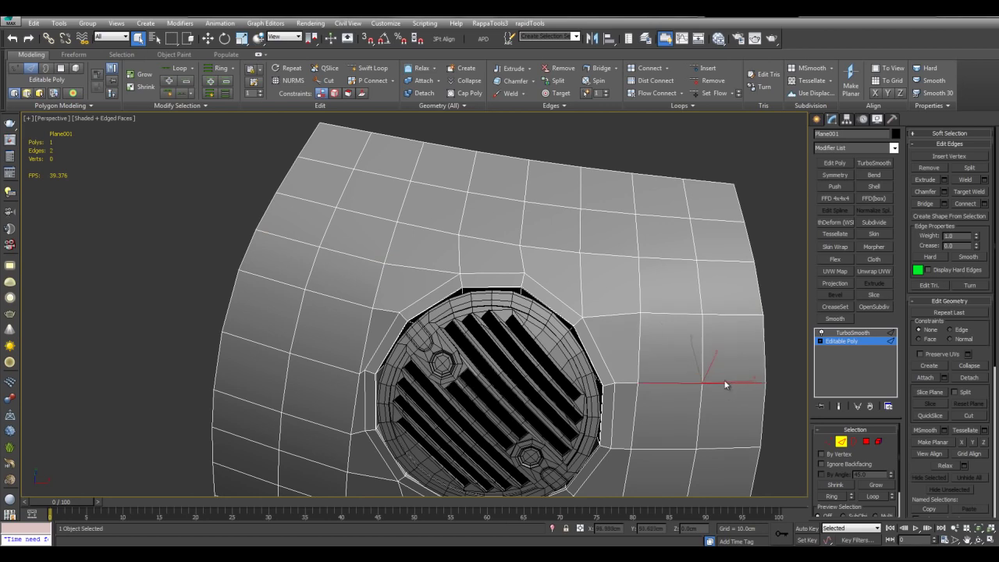
pyautogui.moveTo(725, 381); pyautogui.dragTo(708, 360, button='middle')
pyautogui.click(670, 342)
pyautogui.press('F4')
pyautogui.scroll(-3, 652, 336)
pyautogui.keyDown('alt'); pyautogui.moveTo(645, 331); pyautogui.dragTo(608, 292, button='middle'); pyautogui.keyUp('alt')
# Leave edge editing and assign the orange Standard material, Material #26, to the curved surface.
pyautogui.press('2')
pyautogui.press('F4')
pyautogui.scroll(3, 608, 292)
pyautogui.press('m')
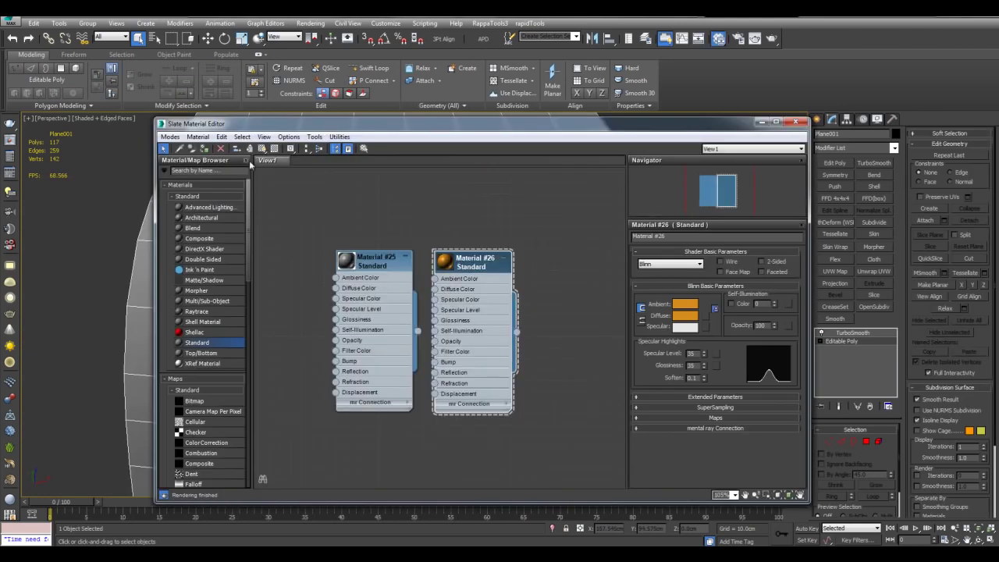
pyautogui.click(761, 122)
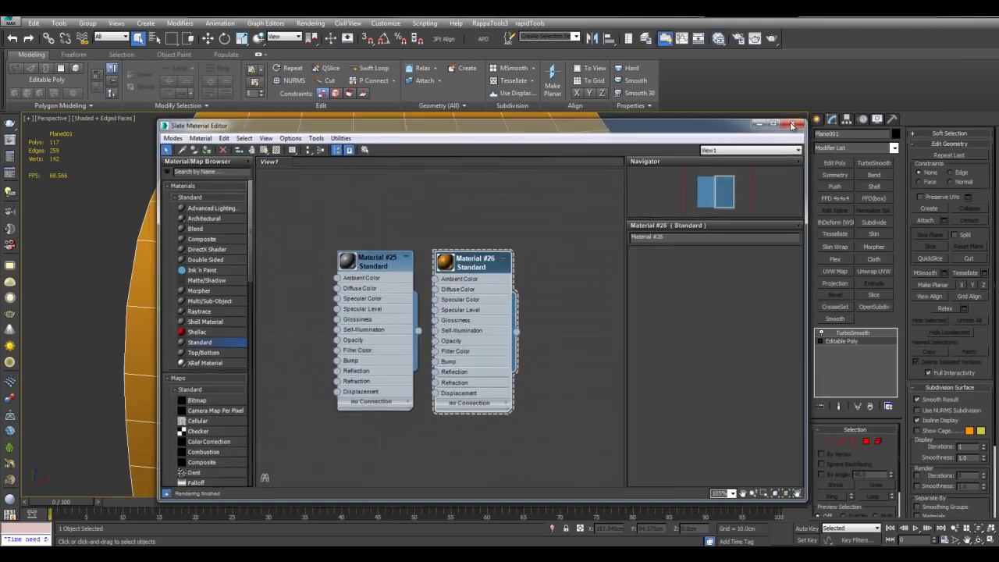
# Select the grate and add a TurboSmooth modifier to it.
pyautogui.click(454, 231)
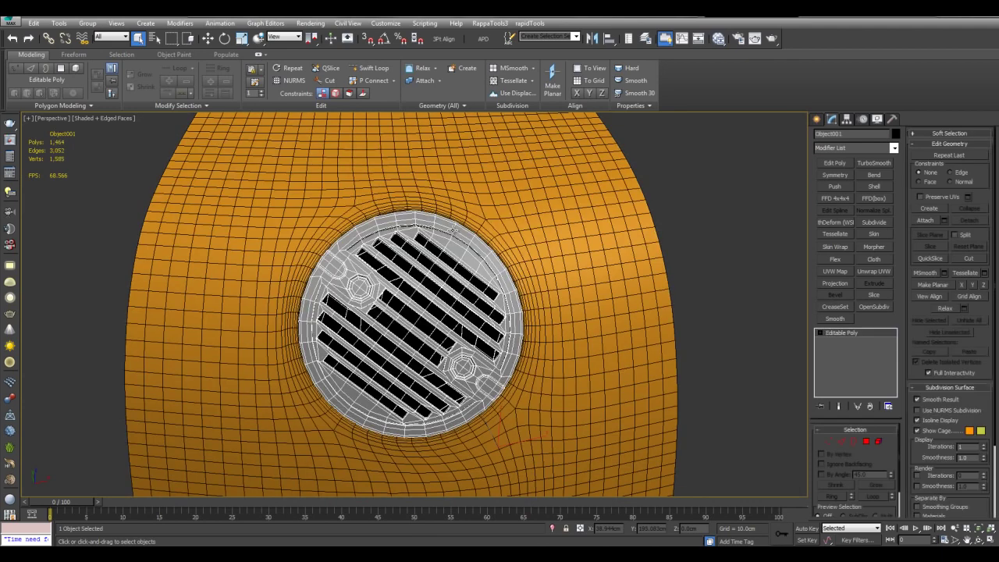
pyautogui.click(885, 165)
pyautogui.moveTo(760, 411); pyautogui.dragTo(758, 379, button='middle')
pyautogui.press('F4')
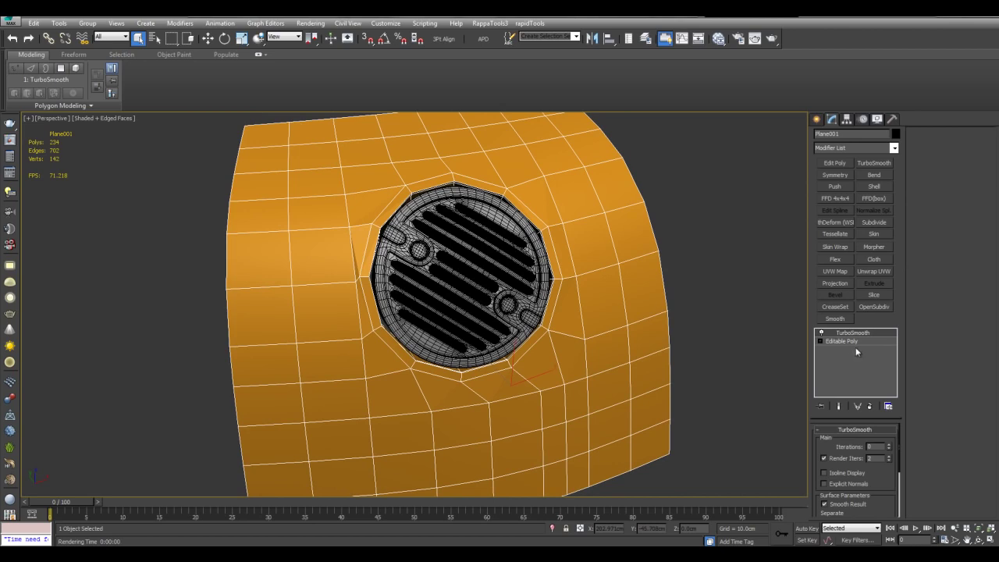
# Select the two vertical edges just left of the grate, inspect the surface's profile there, and undo the last change.
pyautogui.click(851, 341)
pyautogui.press('2')
pyautogui.scroll(3, 399, 289)
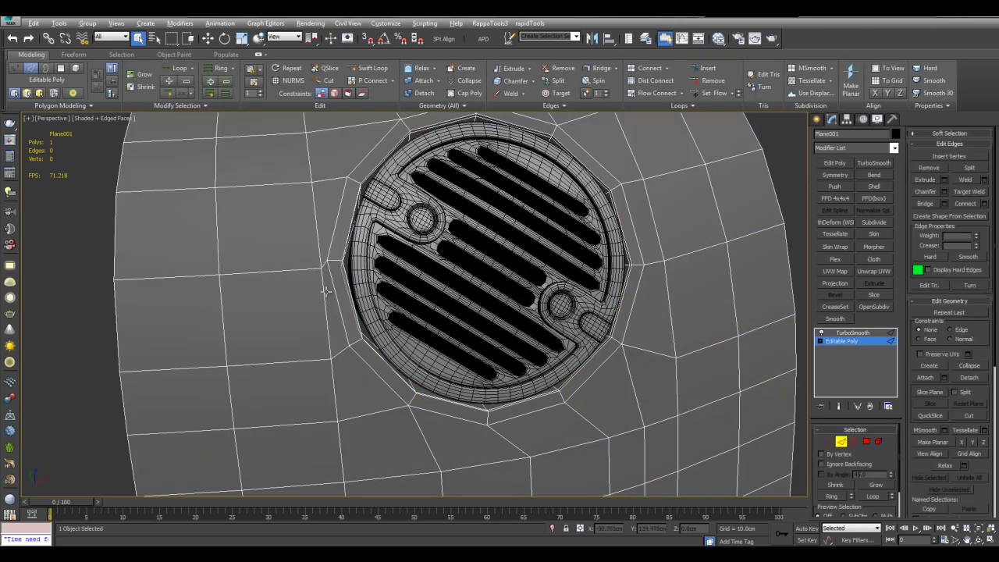
pyautogui.keyDown('ctrl'); pyautogui.click(315, 228); pyautogui.keyUp('ctrl')
pyautogui.moveTo(316, 228)
pyautogui.mouseDown(button='middle')
pyautogui.moveTo(351, 267)
pyautogui.moveTo(403, 257)
pyautogui.moveTo(423, 216)
pyautogui.moveTo(437, 323)
pyautogui.moveTo(428, 242)
pyautogui.moveTo(441, 219)
pyautogui.moveTo(407, 208)
pyautogui.mouseUp(button='middle')
pyautogui.scroll(3, 437, 323)
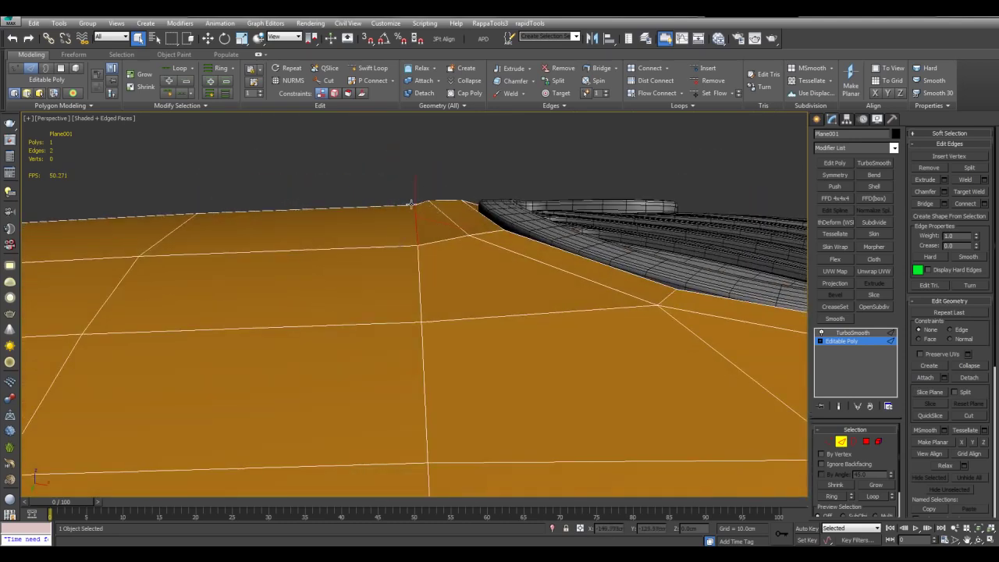
pyautogui.scroll(-3, 455, 276)
pyautogui.moveTo(439, 246)
pyautogui.keyDown('alt'); pyautogui.mouseDown(button='middle')
pyautogui.moveTo(455, 277)
pyautogui.moveTo(447, 236)
pyautogui.moveTo(445, 268)
pyautogui.mouseUp(button='middle'); pyautogui.keyUp('alt')
pyautogui.hotkey('ctrl', 'z')
# Raise the curved surface's TurboSmooth iterations by two levels and render the perspective view of the surface and grate.
pyautogui.press('F4')
pyautogui.scroll(-5, 421, 277)
pyautogui.click(852, 333)
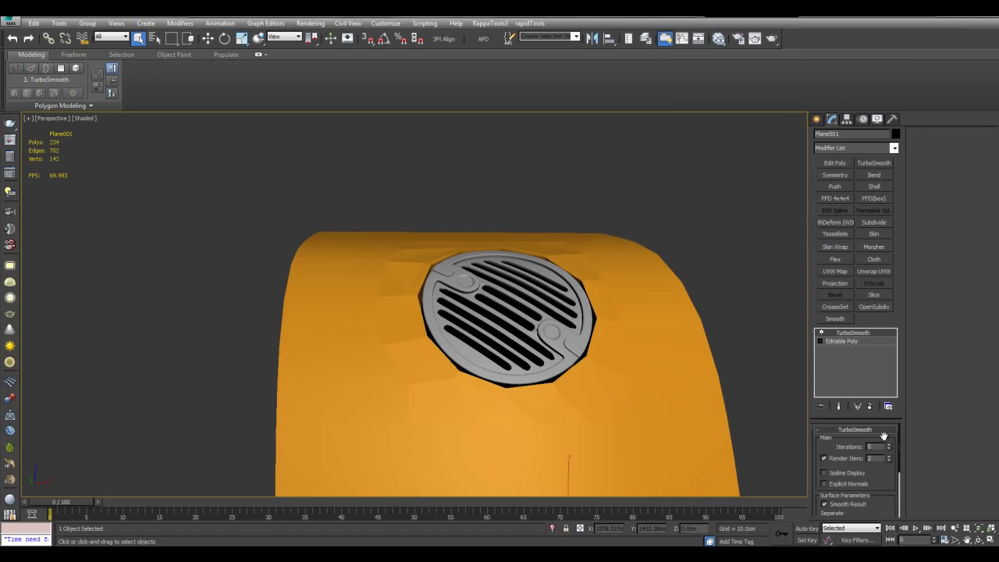
pyautogui.click(890, 445)
pyautogui.click(890, 445)
pyautogui.keyDown('alt'); pyautogui.moveTo(723, 348); pyautogui.dragTo(660, 328, button='middle'); pyautogui.keyUp('alt')
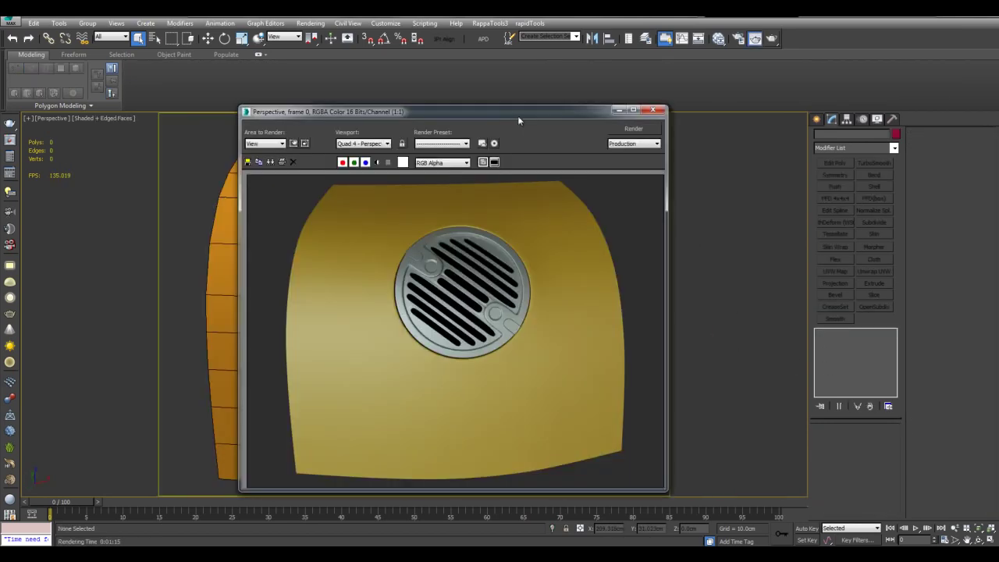
pyautogui.moveTo(518, 117); pyautogui.dragTo(549, 103)
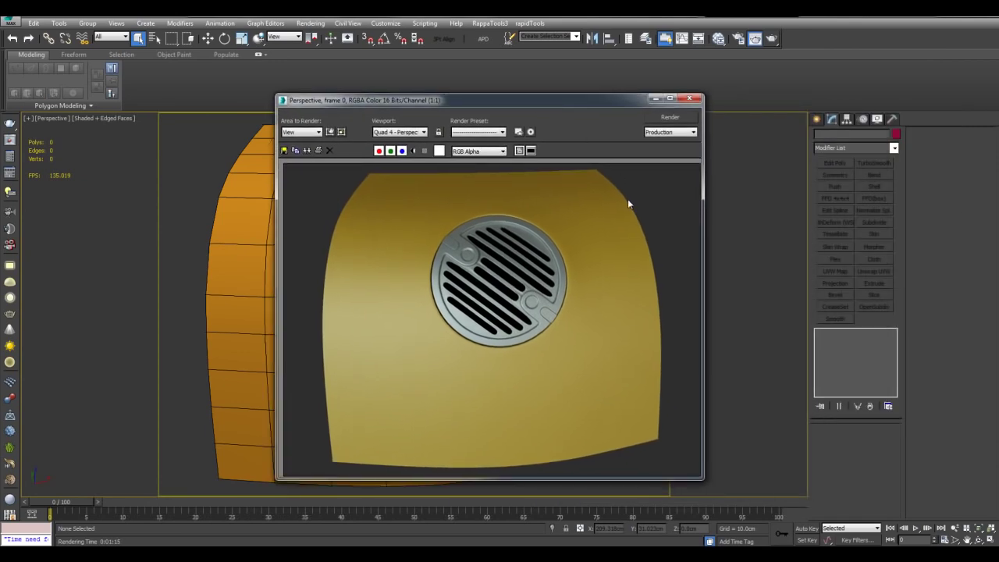